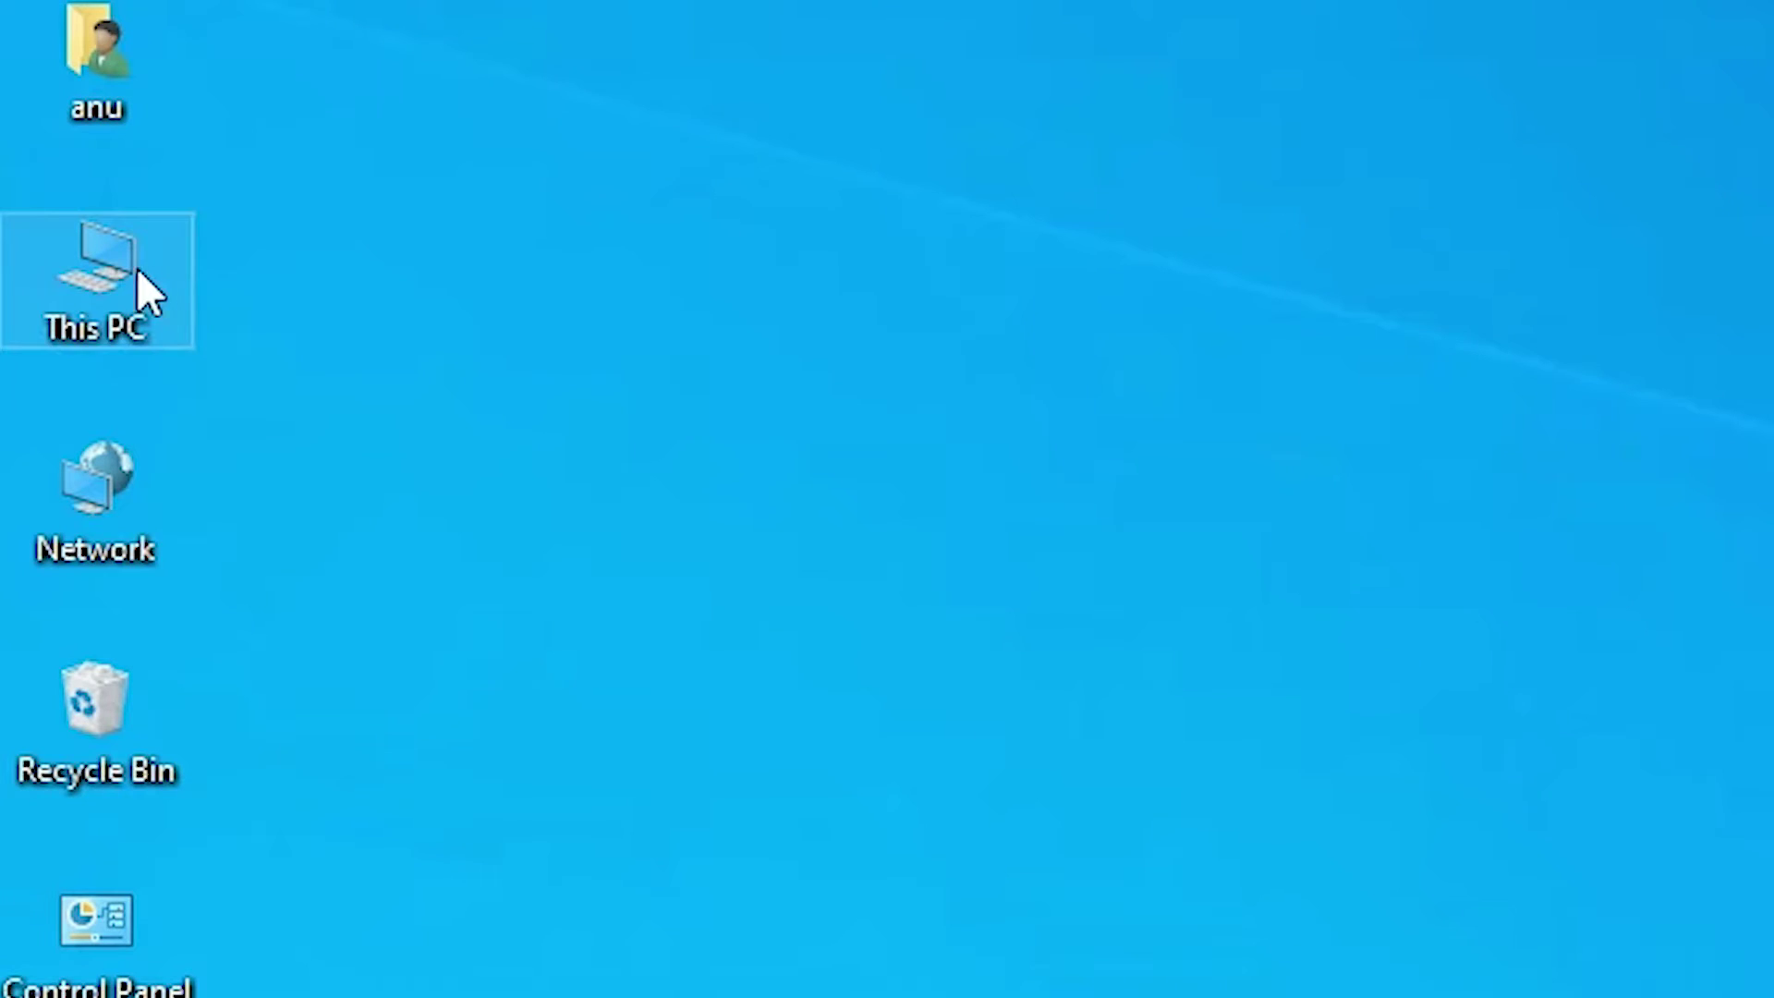
# Check in This PC's About page that the system type is 64-bit
pyautogui.rightClick(132, 281)
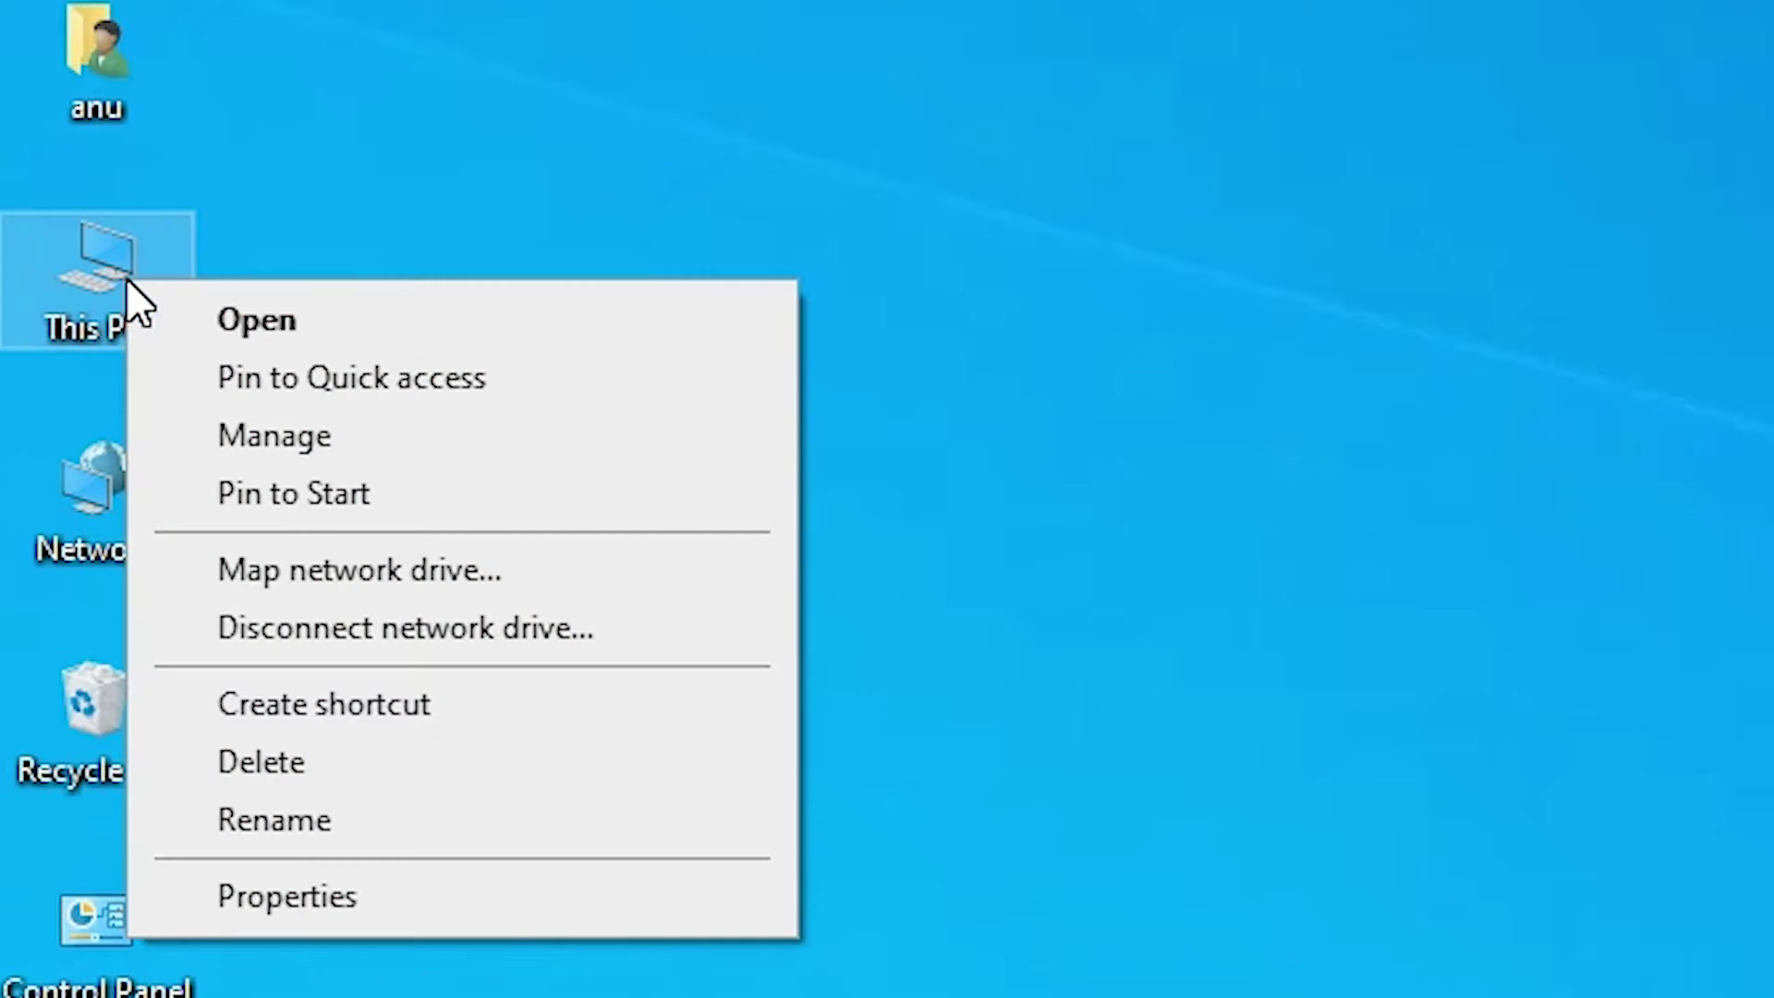
pyautogui.click(492, 895)
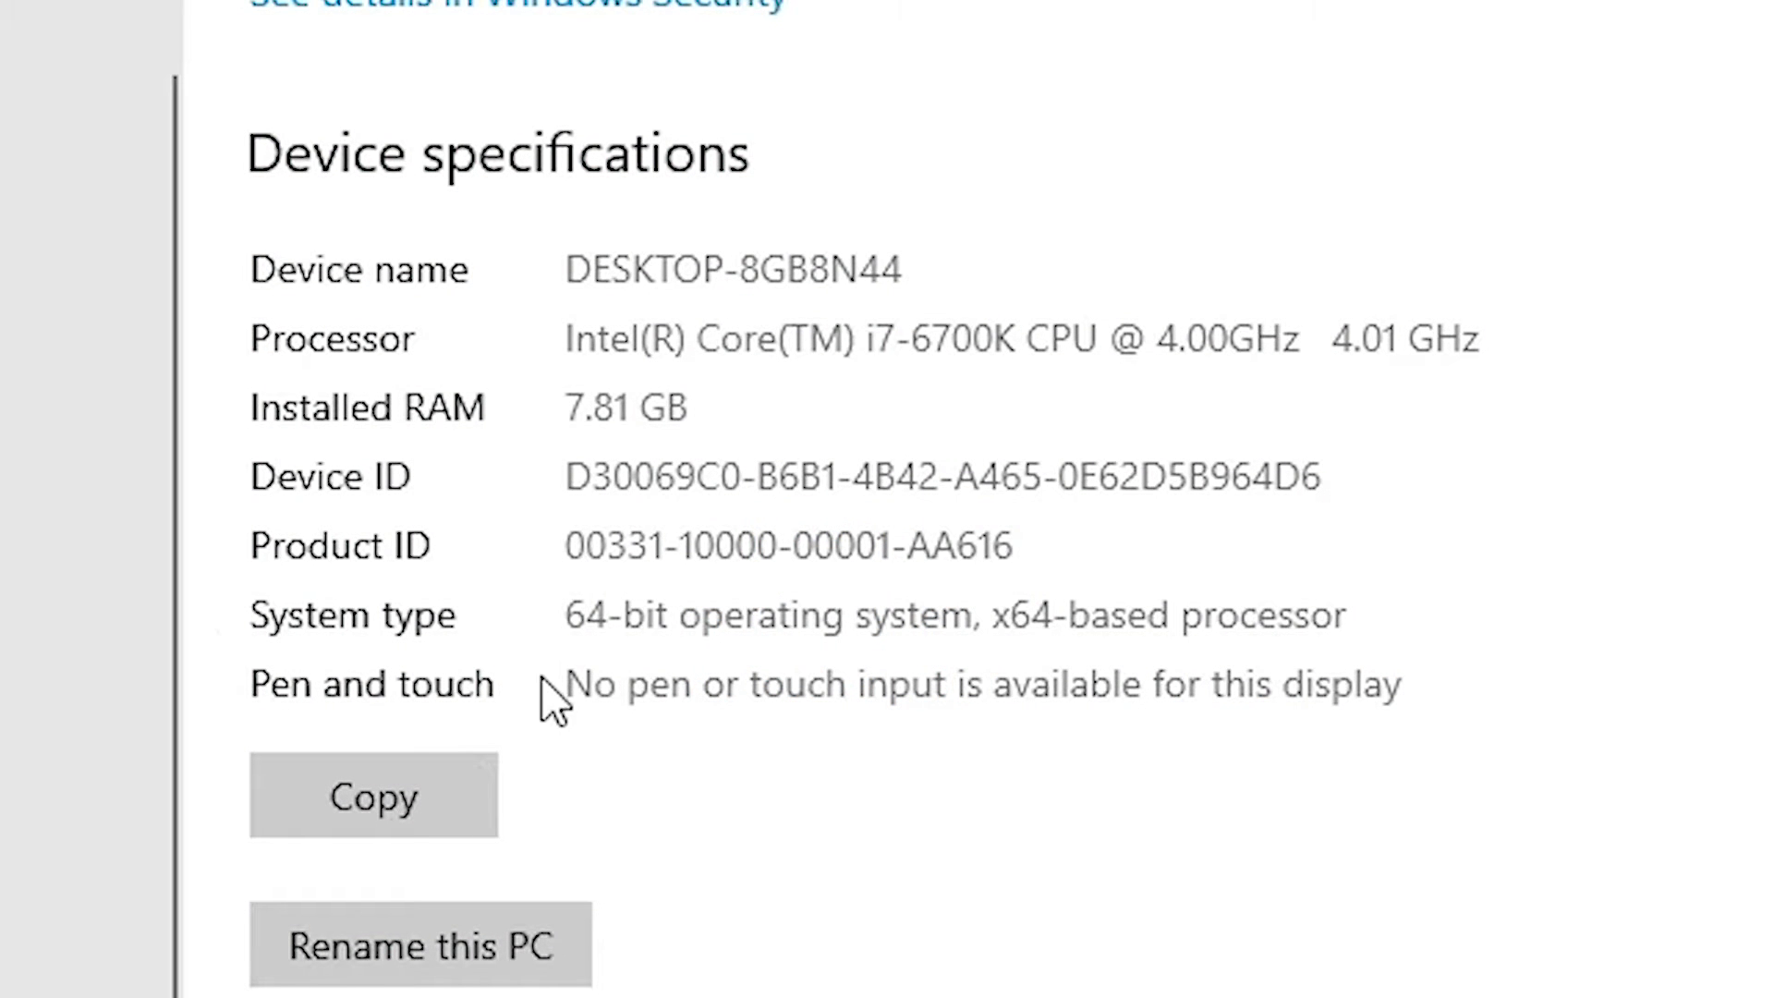
pyautogui.moveTo(570, 625); pyautogui.dragTo(1469, 622)
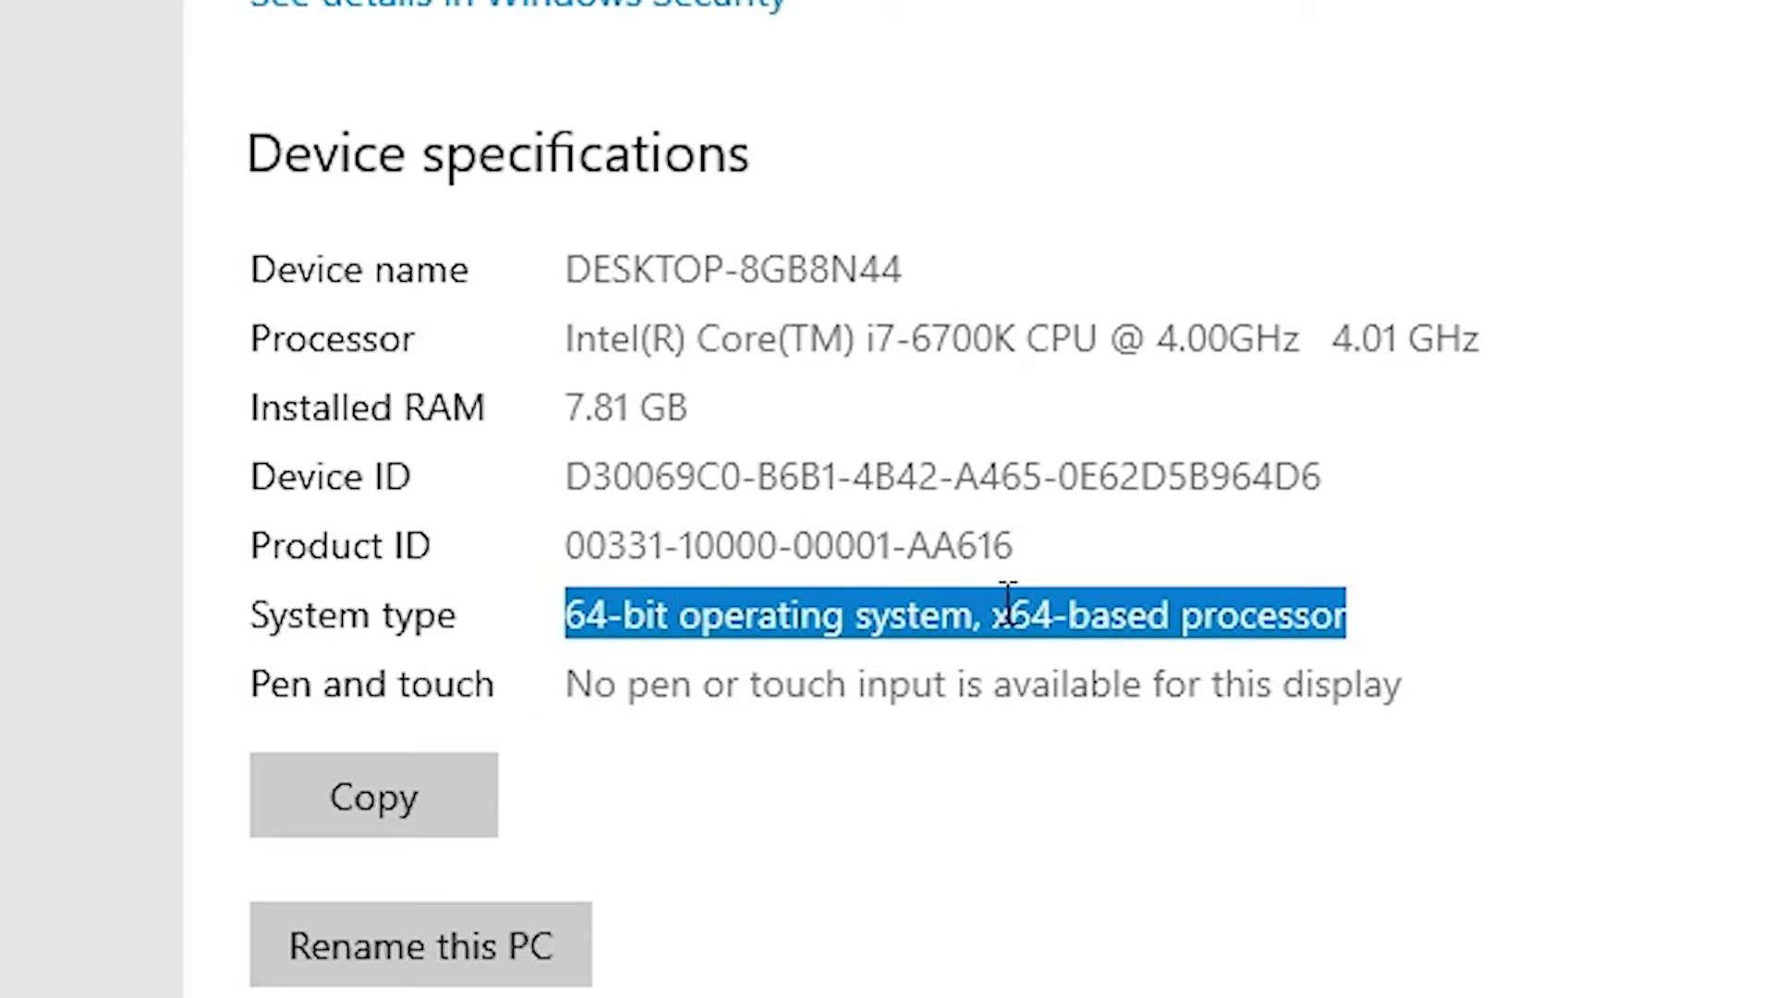
pyautogui.click(835, 555)
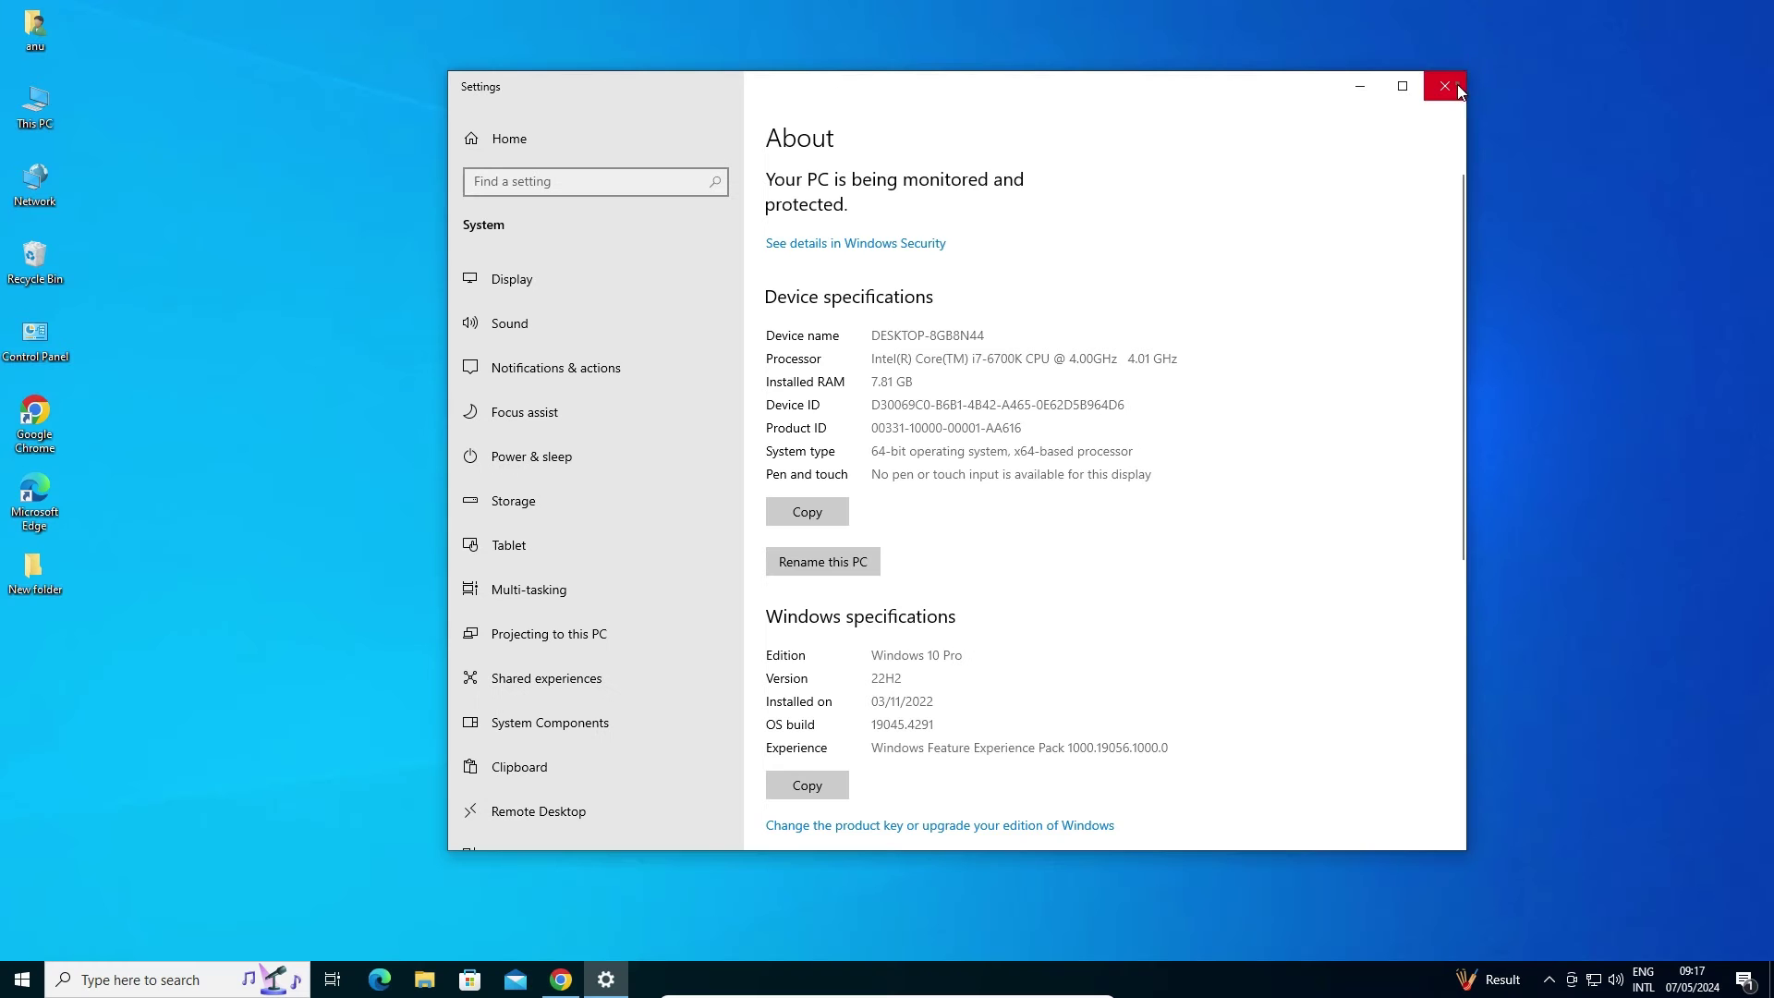
pyautogui.click(1447, 86)
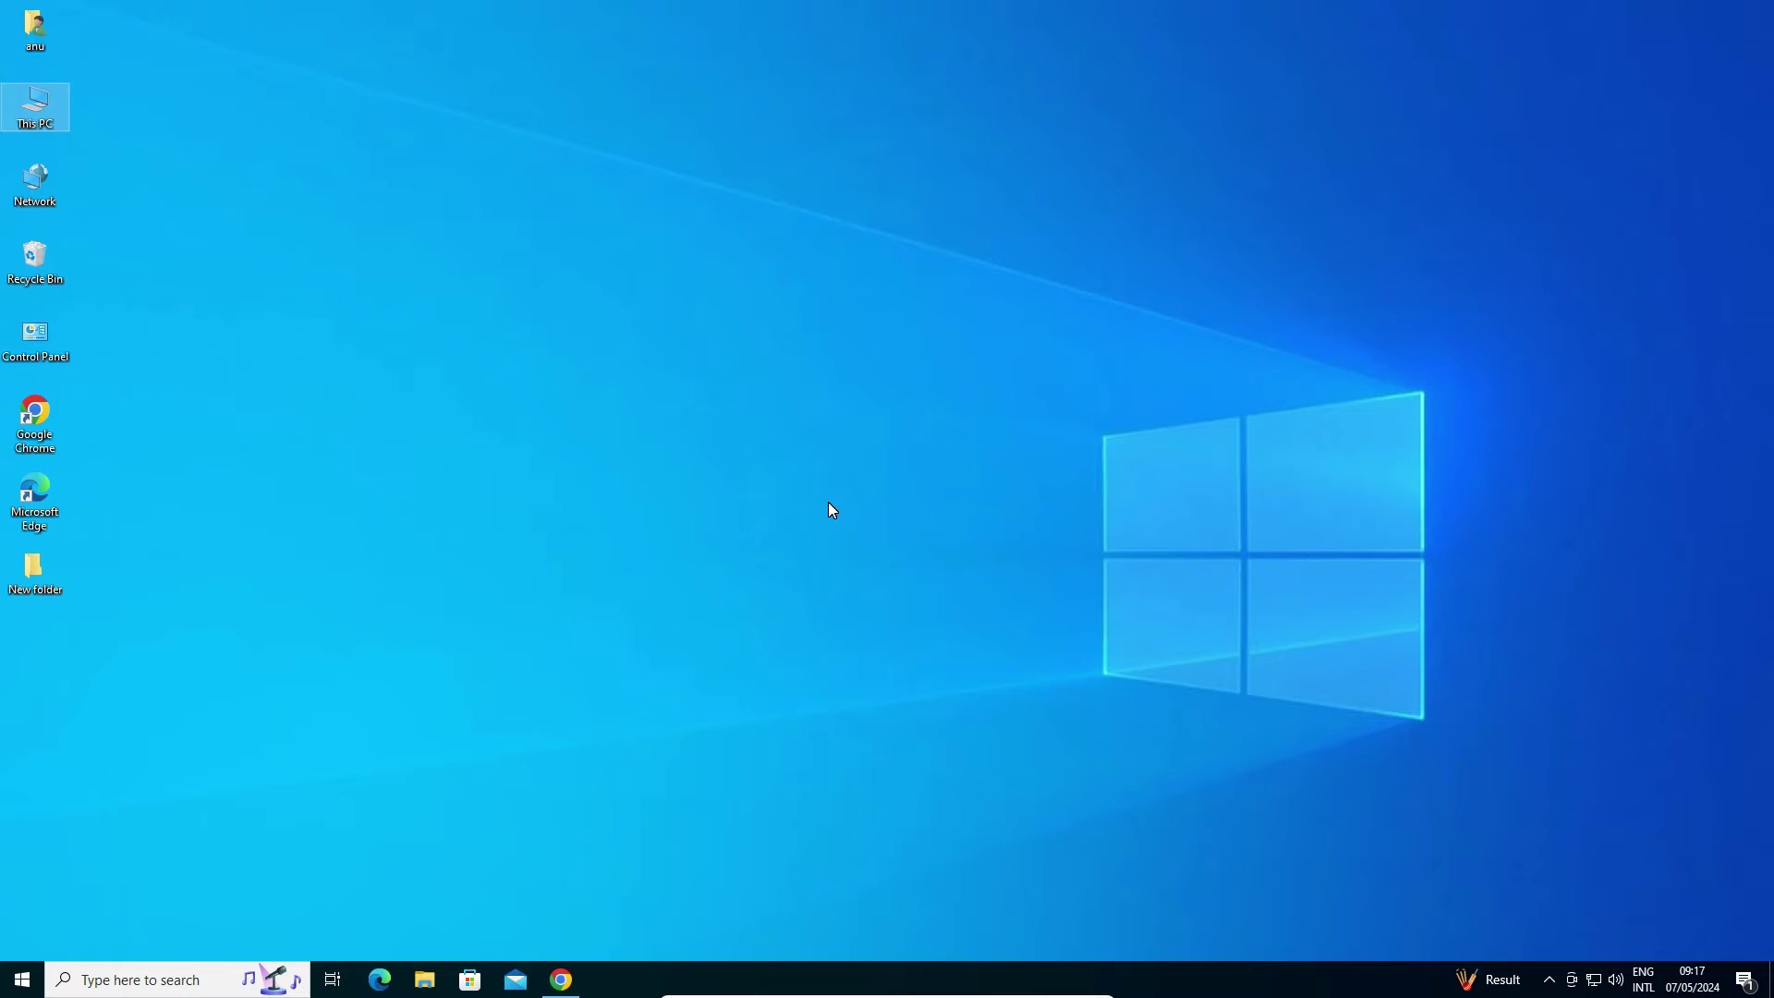
# Rerun the 'download hp laserjet p1008 driver' search in Chrome and open the HP result in a new tab
pyautogui.click(561, 980)
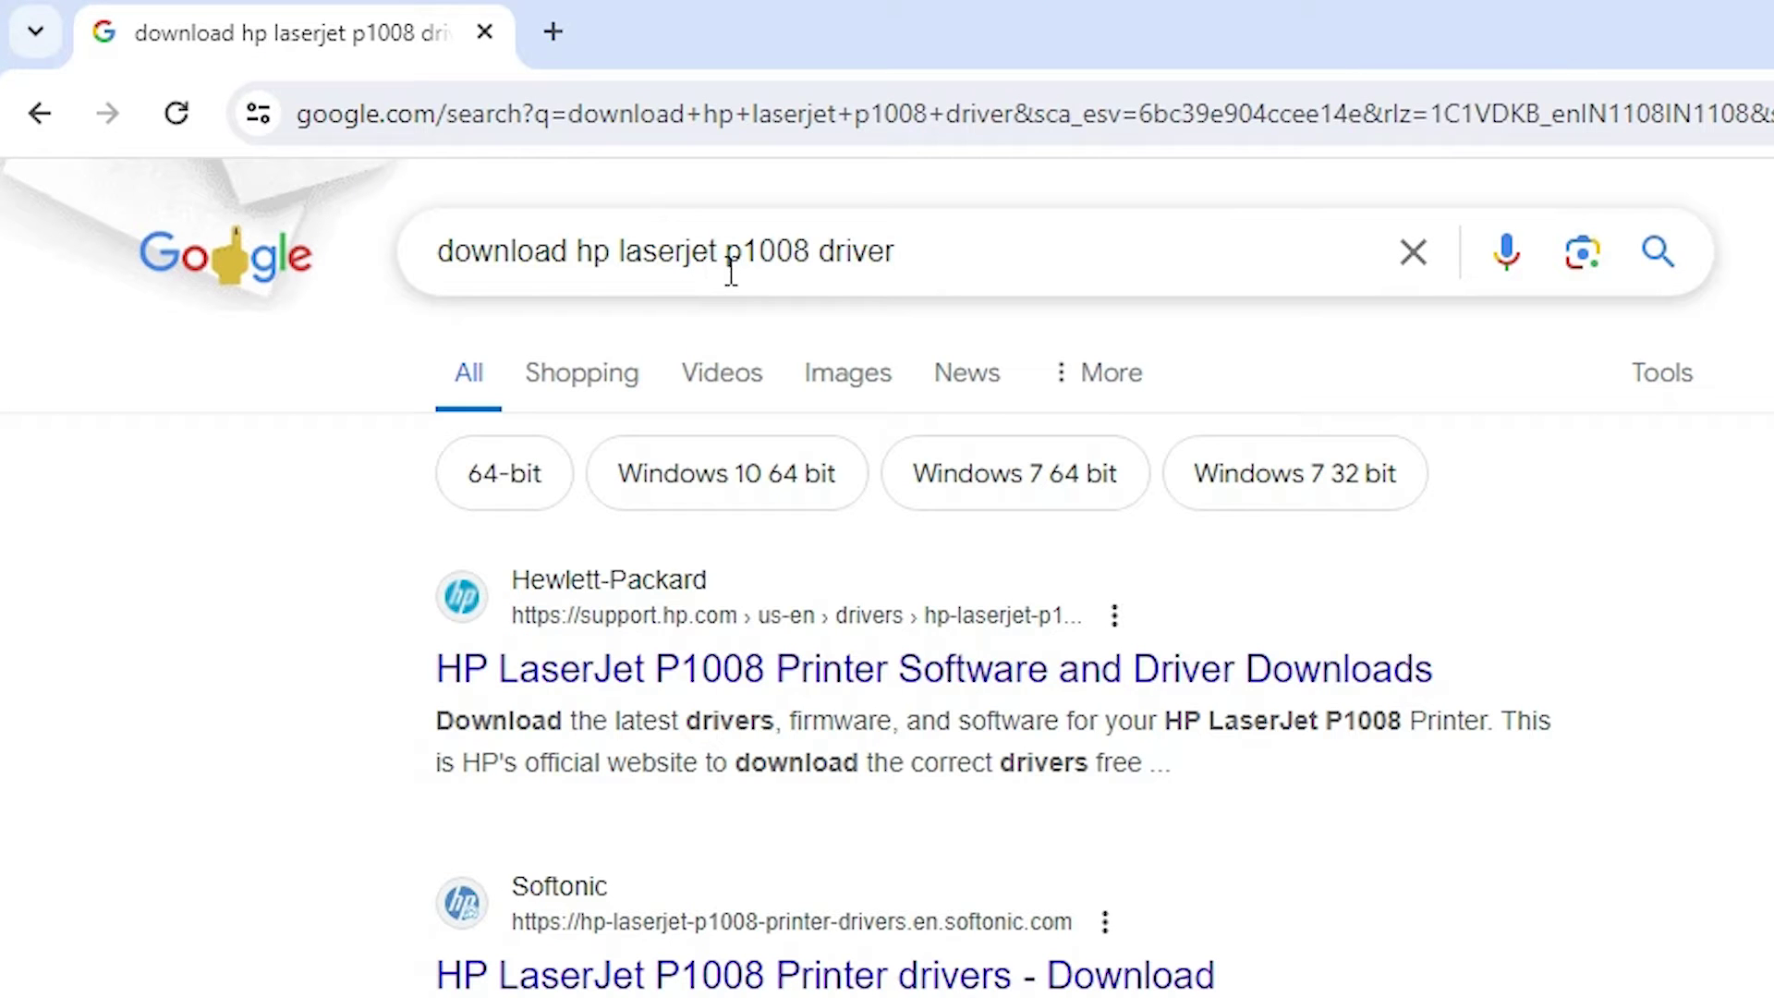
pyautogui.click(987, 254)
pyautogui.press('Return')
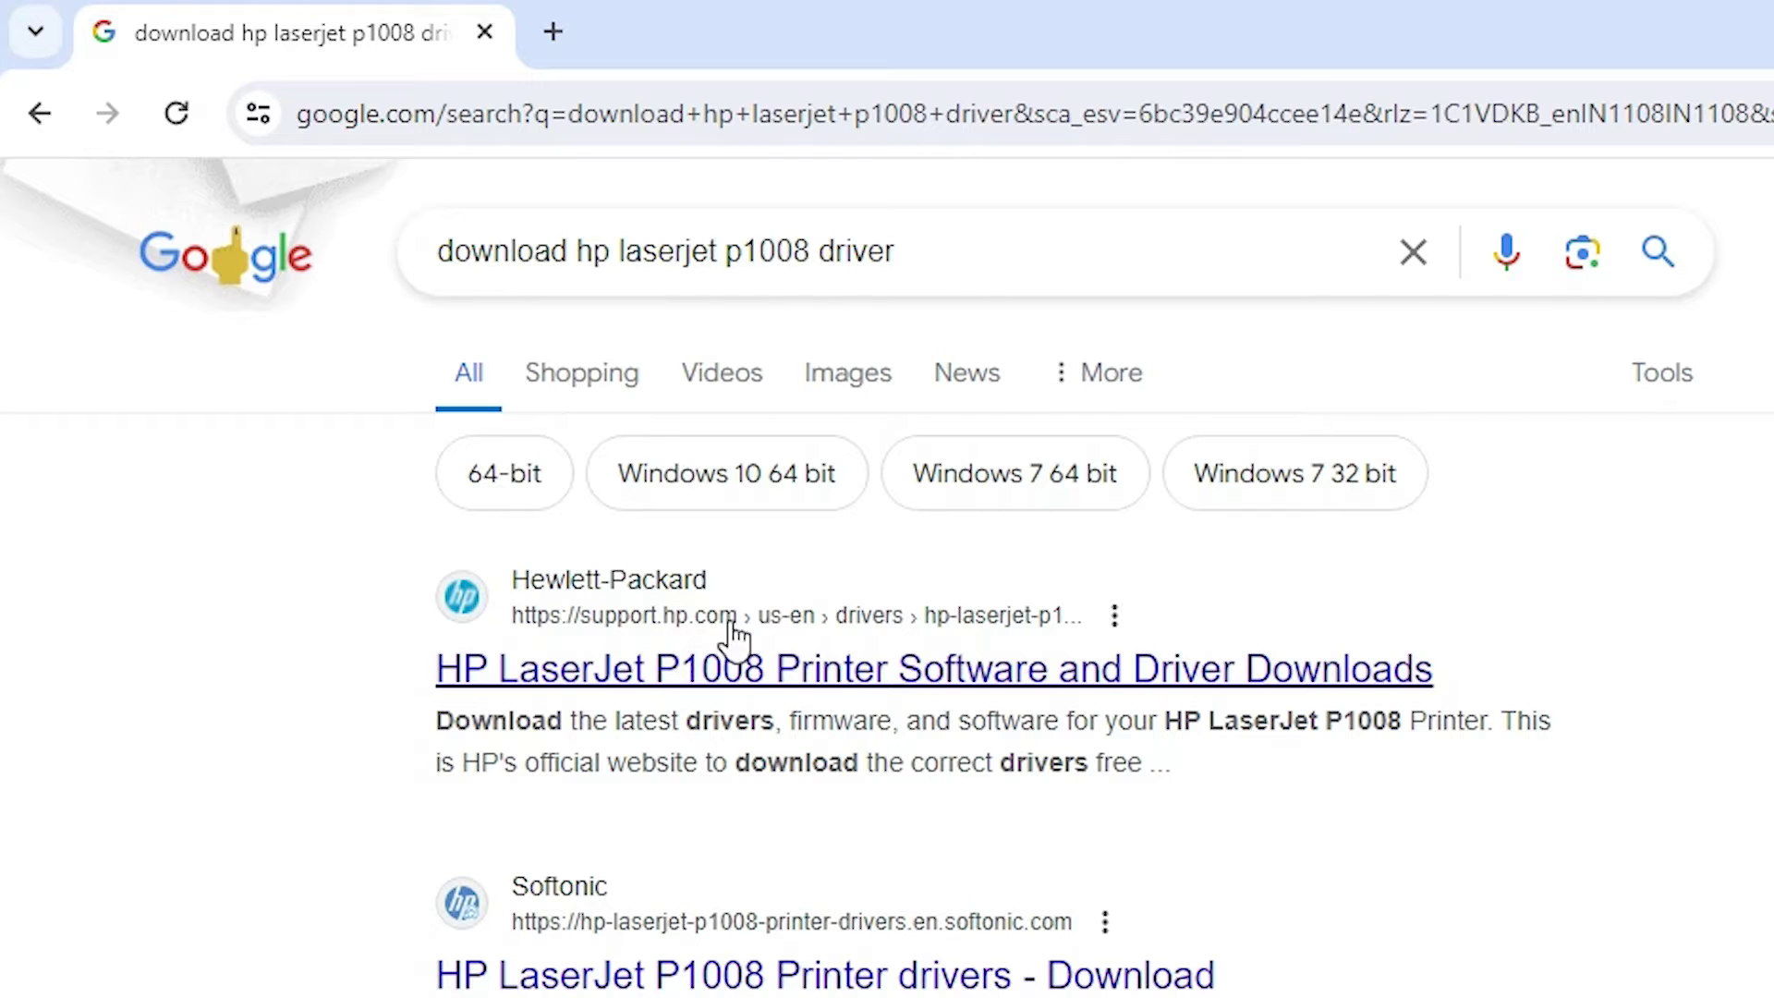
pyautogui.rightClick(707, 674)
pyautogui.click(819, 713)
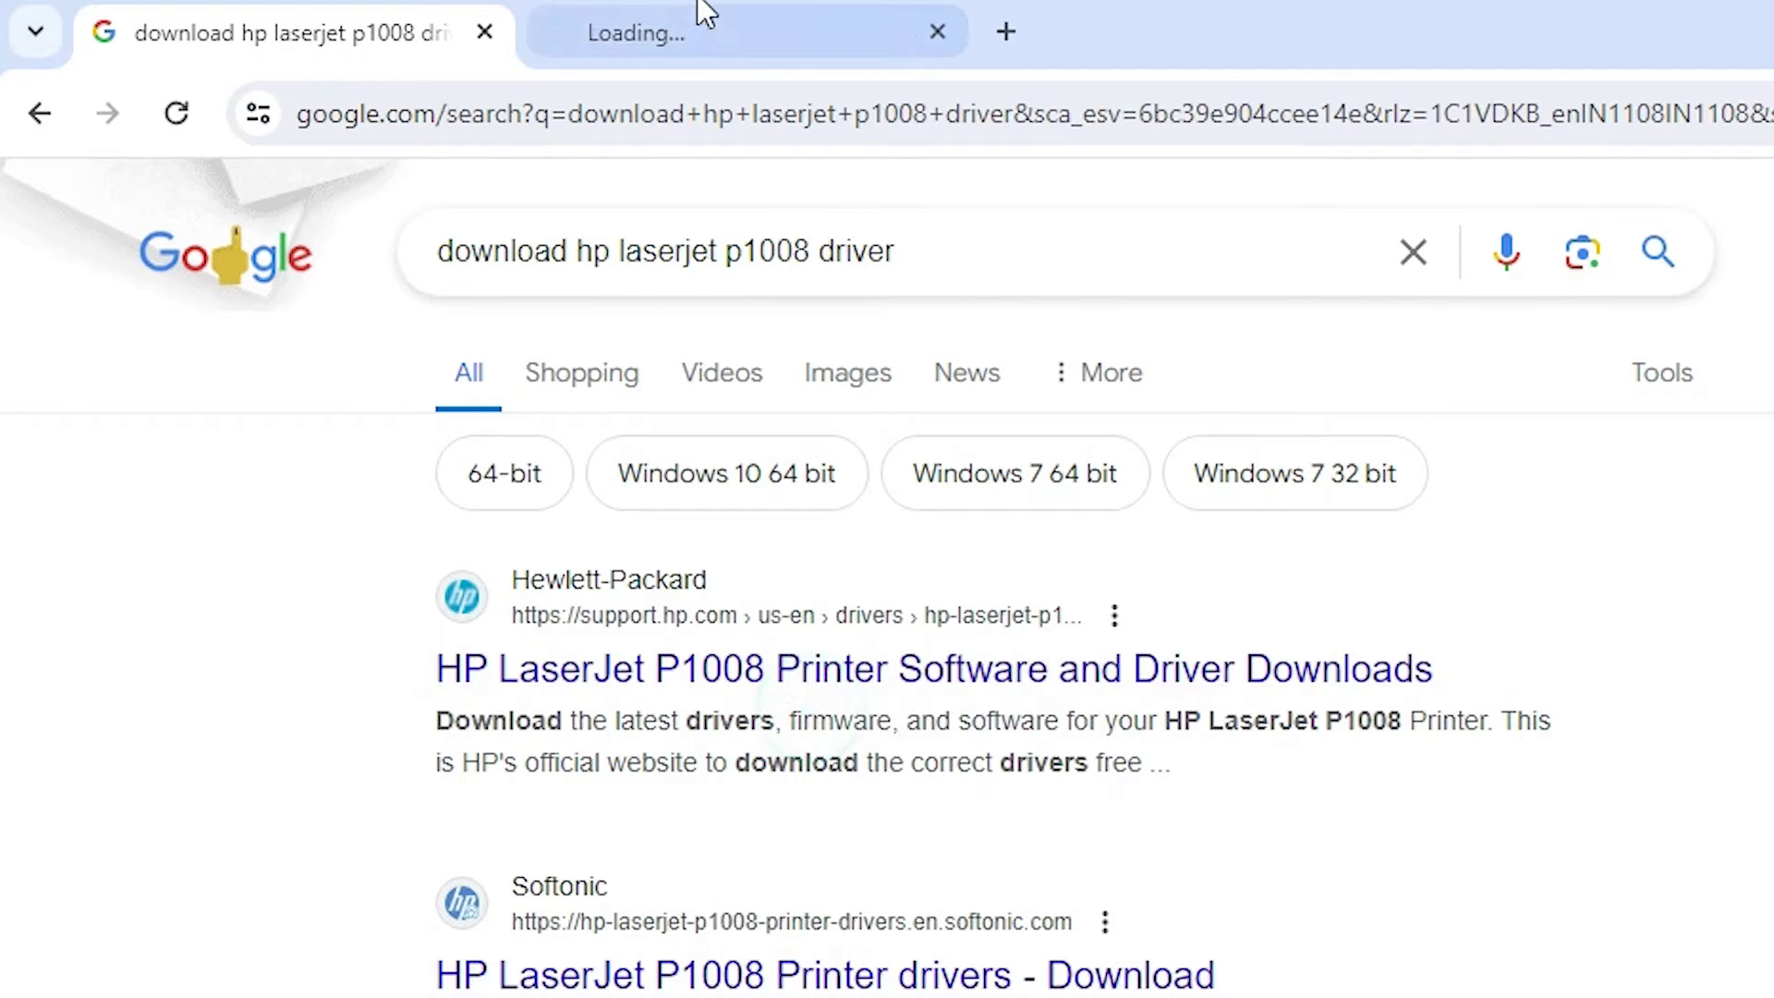
pyautogui.click(701, 14)
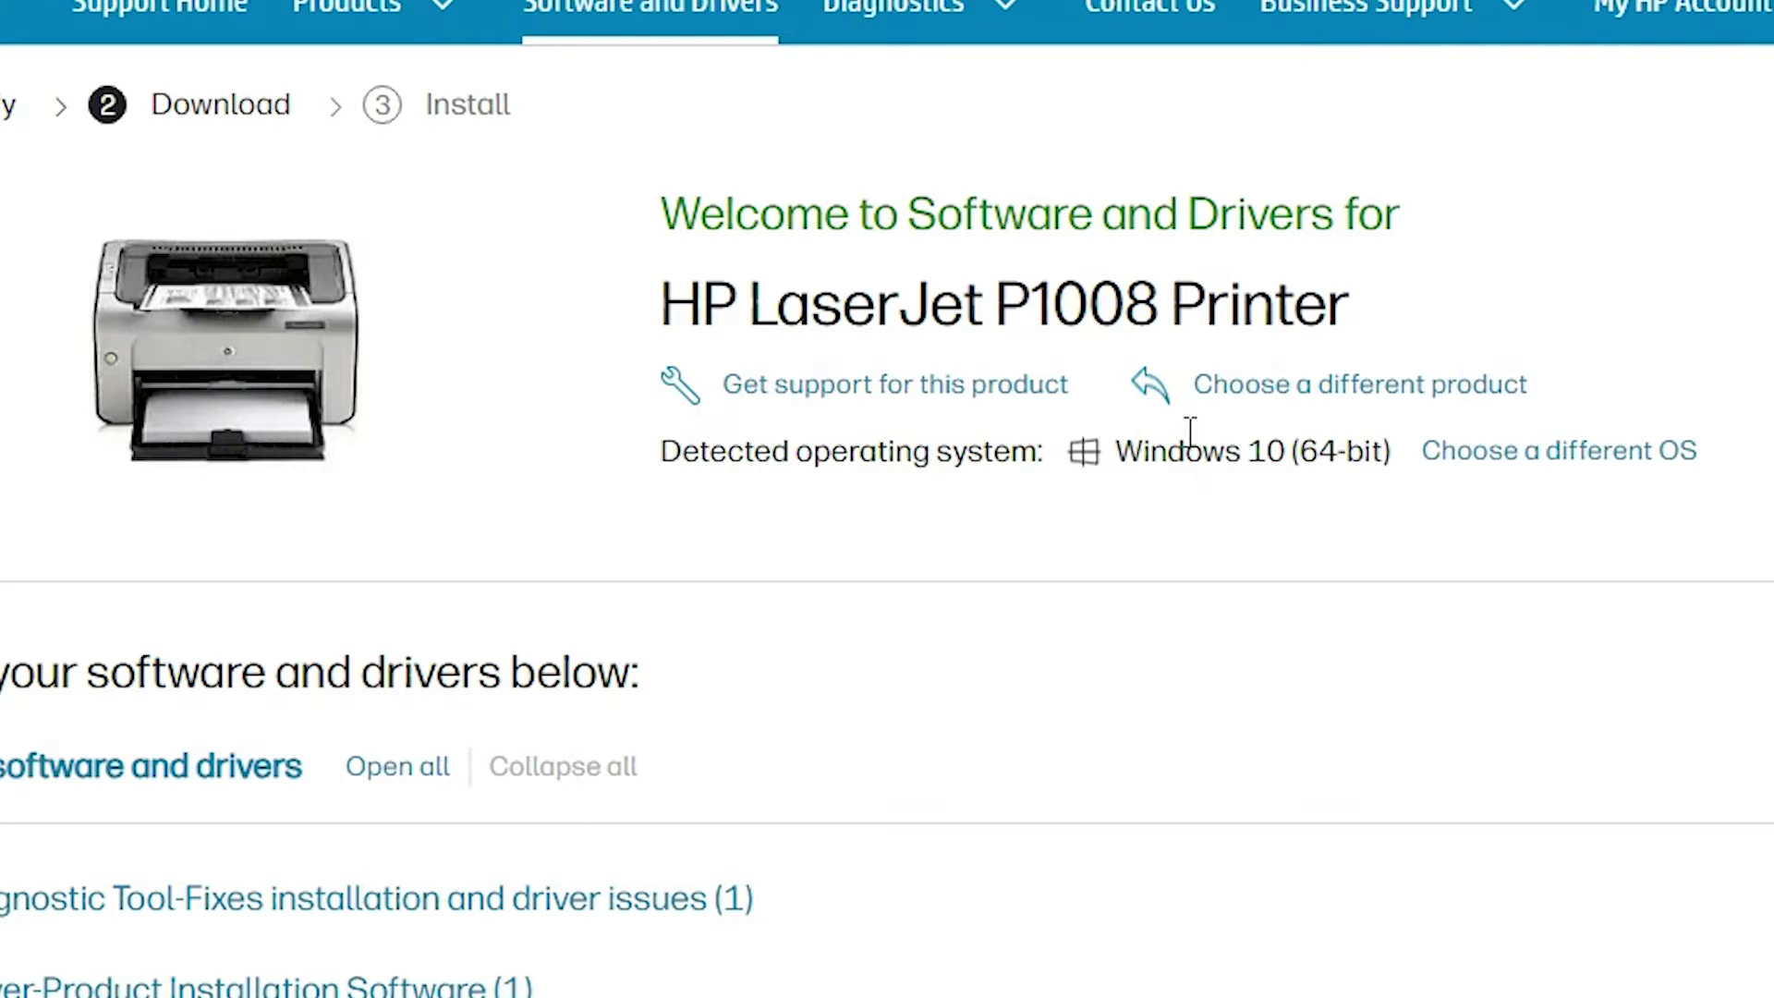
pyautogui.click(1564, 462)
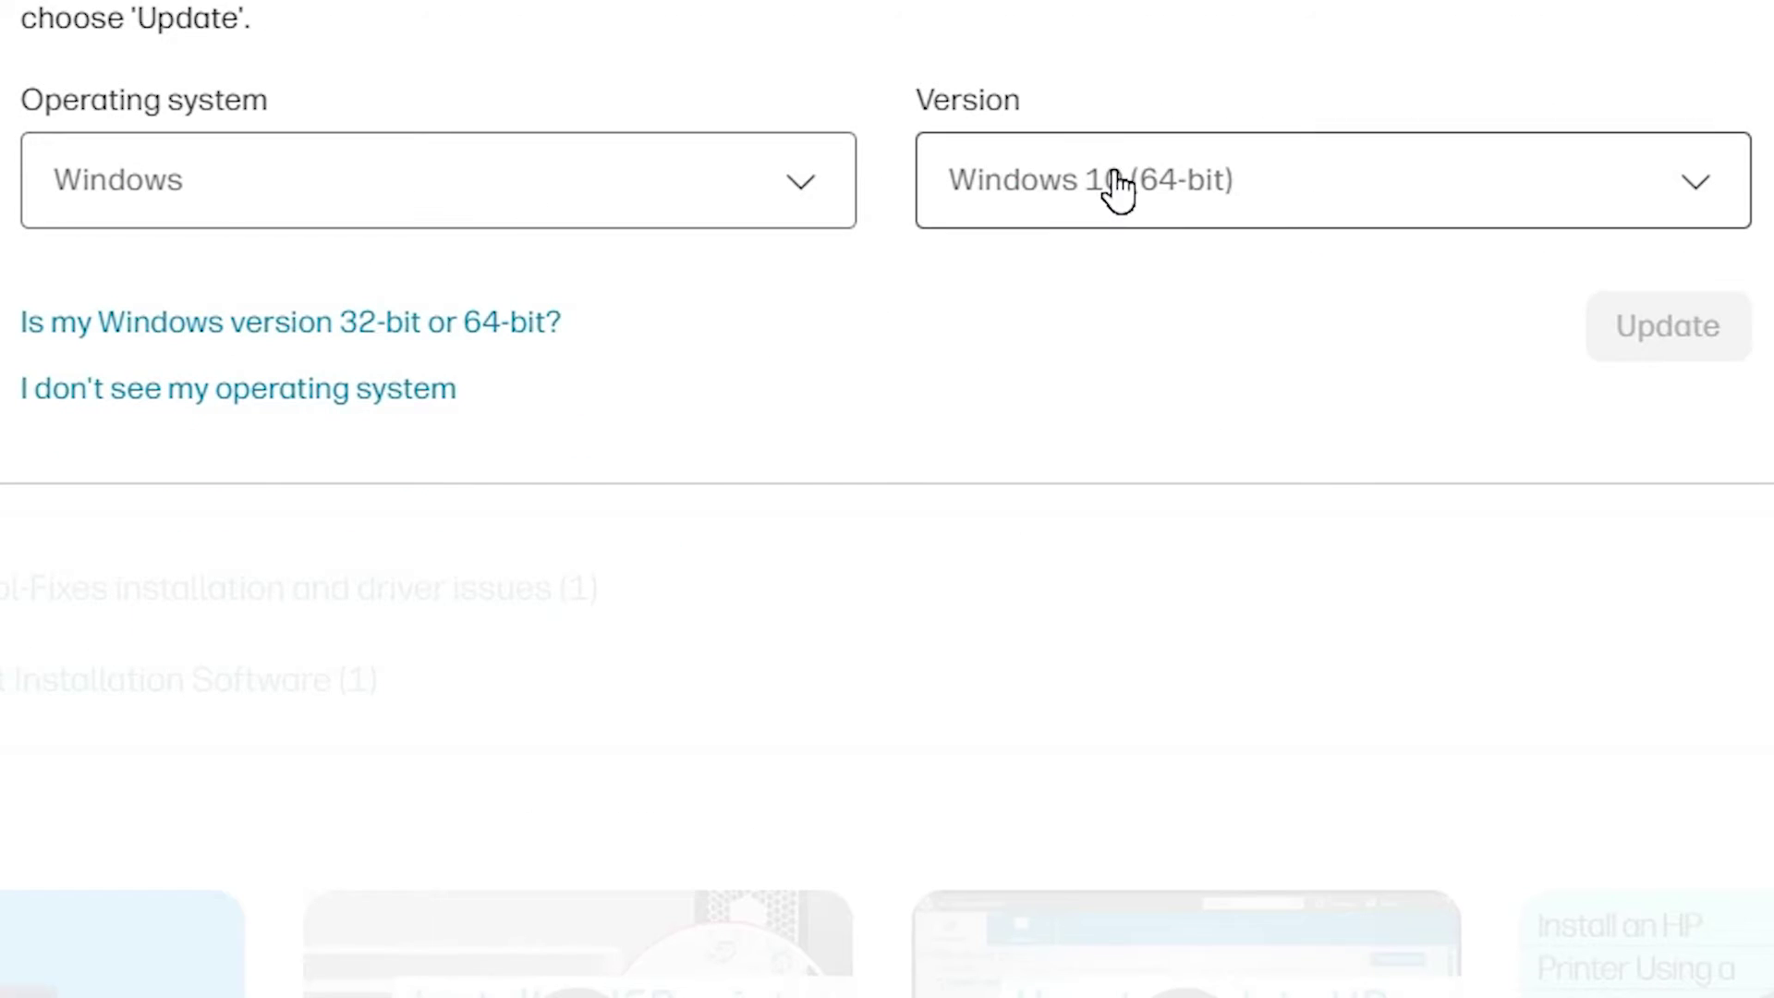
pyautogui.click(1118, 184)
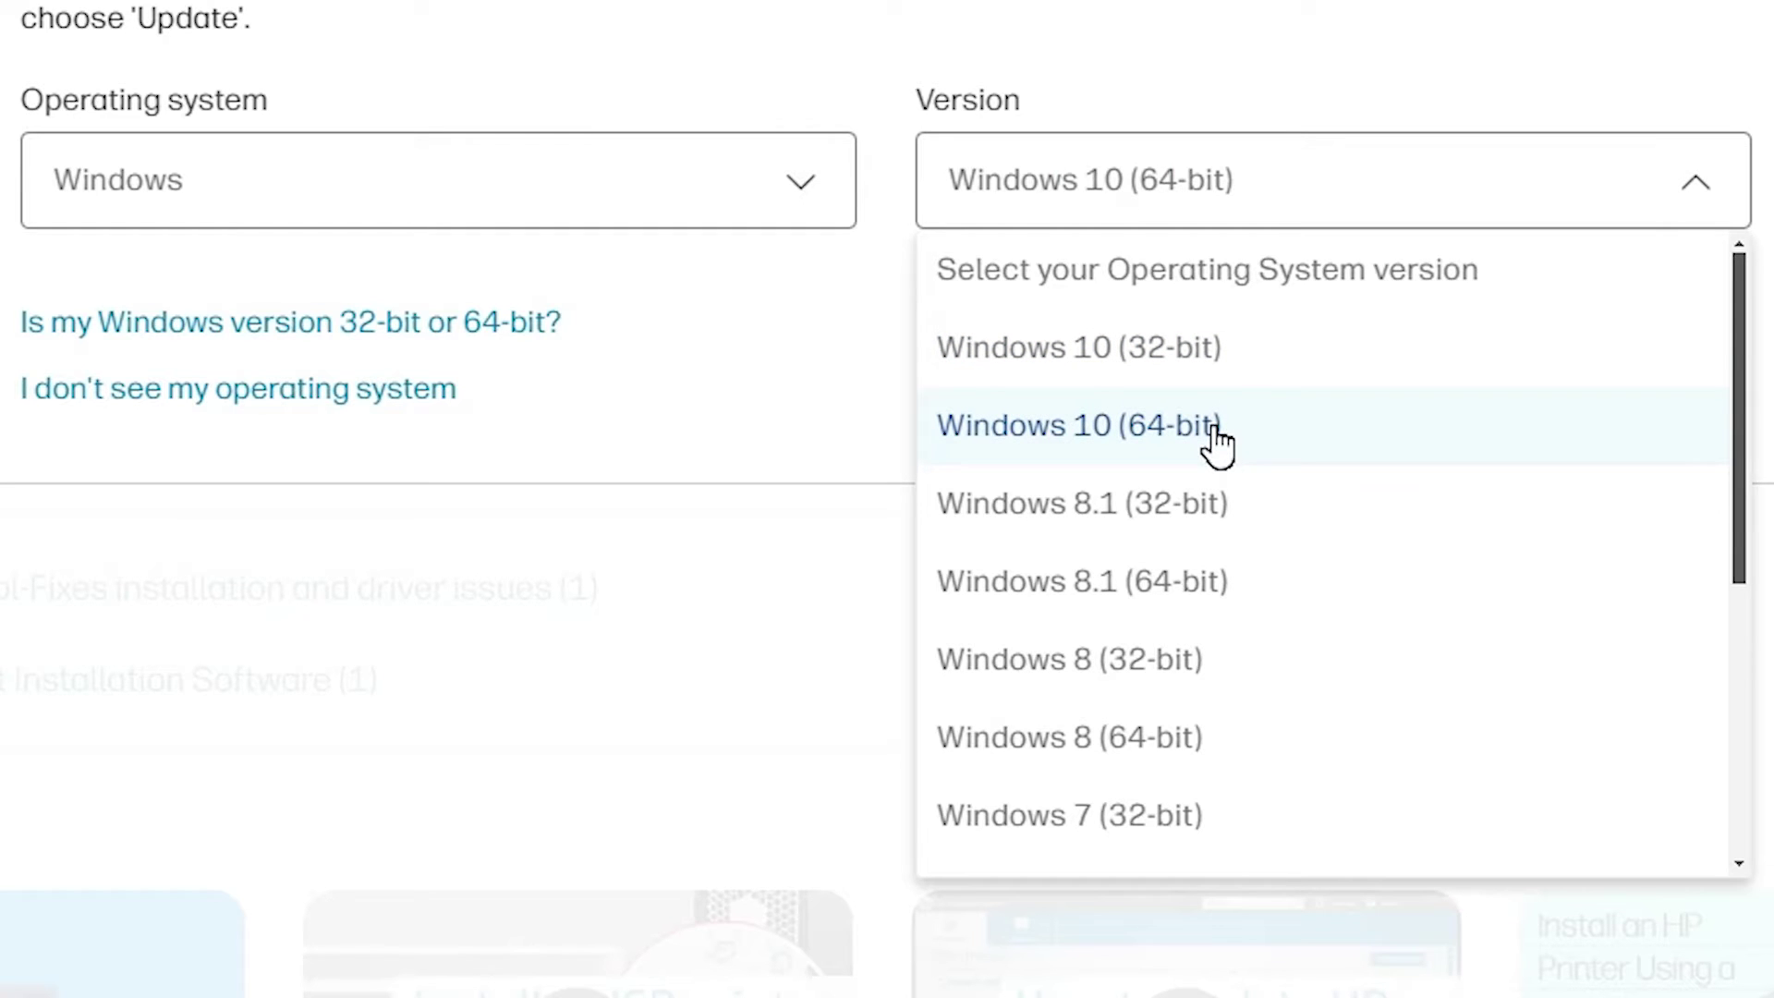
pyautogui.click(745, 369)
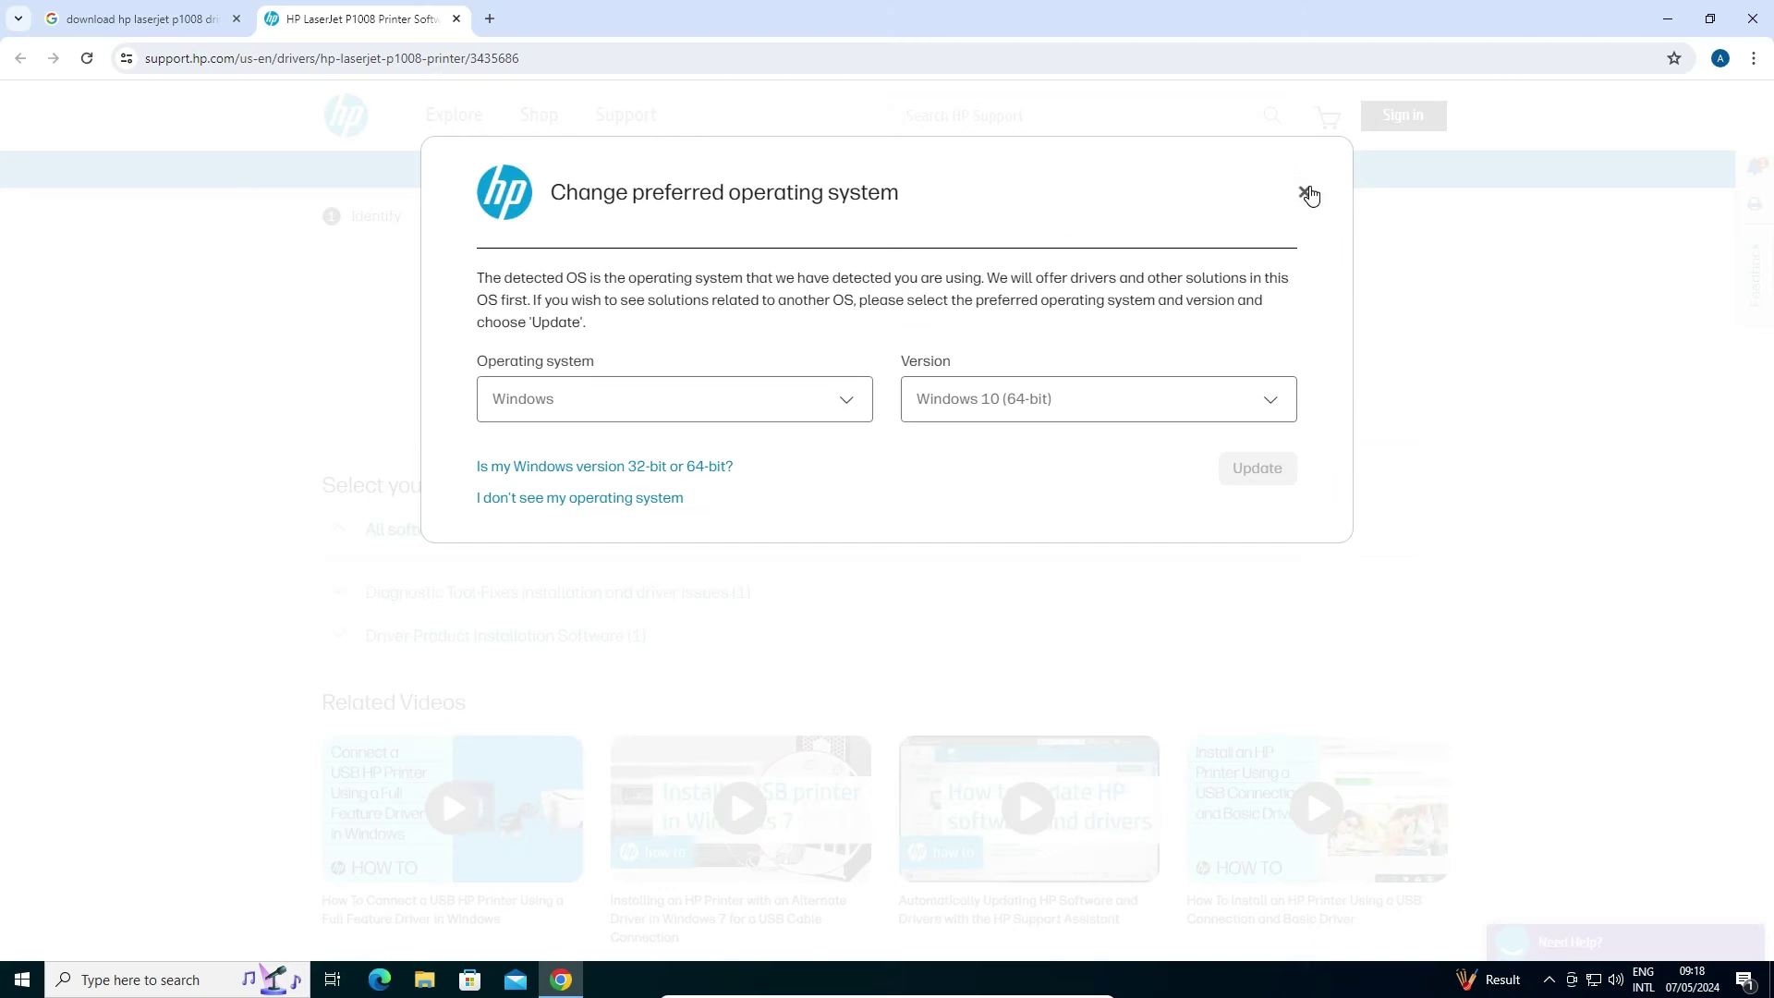
pyautogui.click(1306, 190)
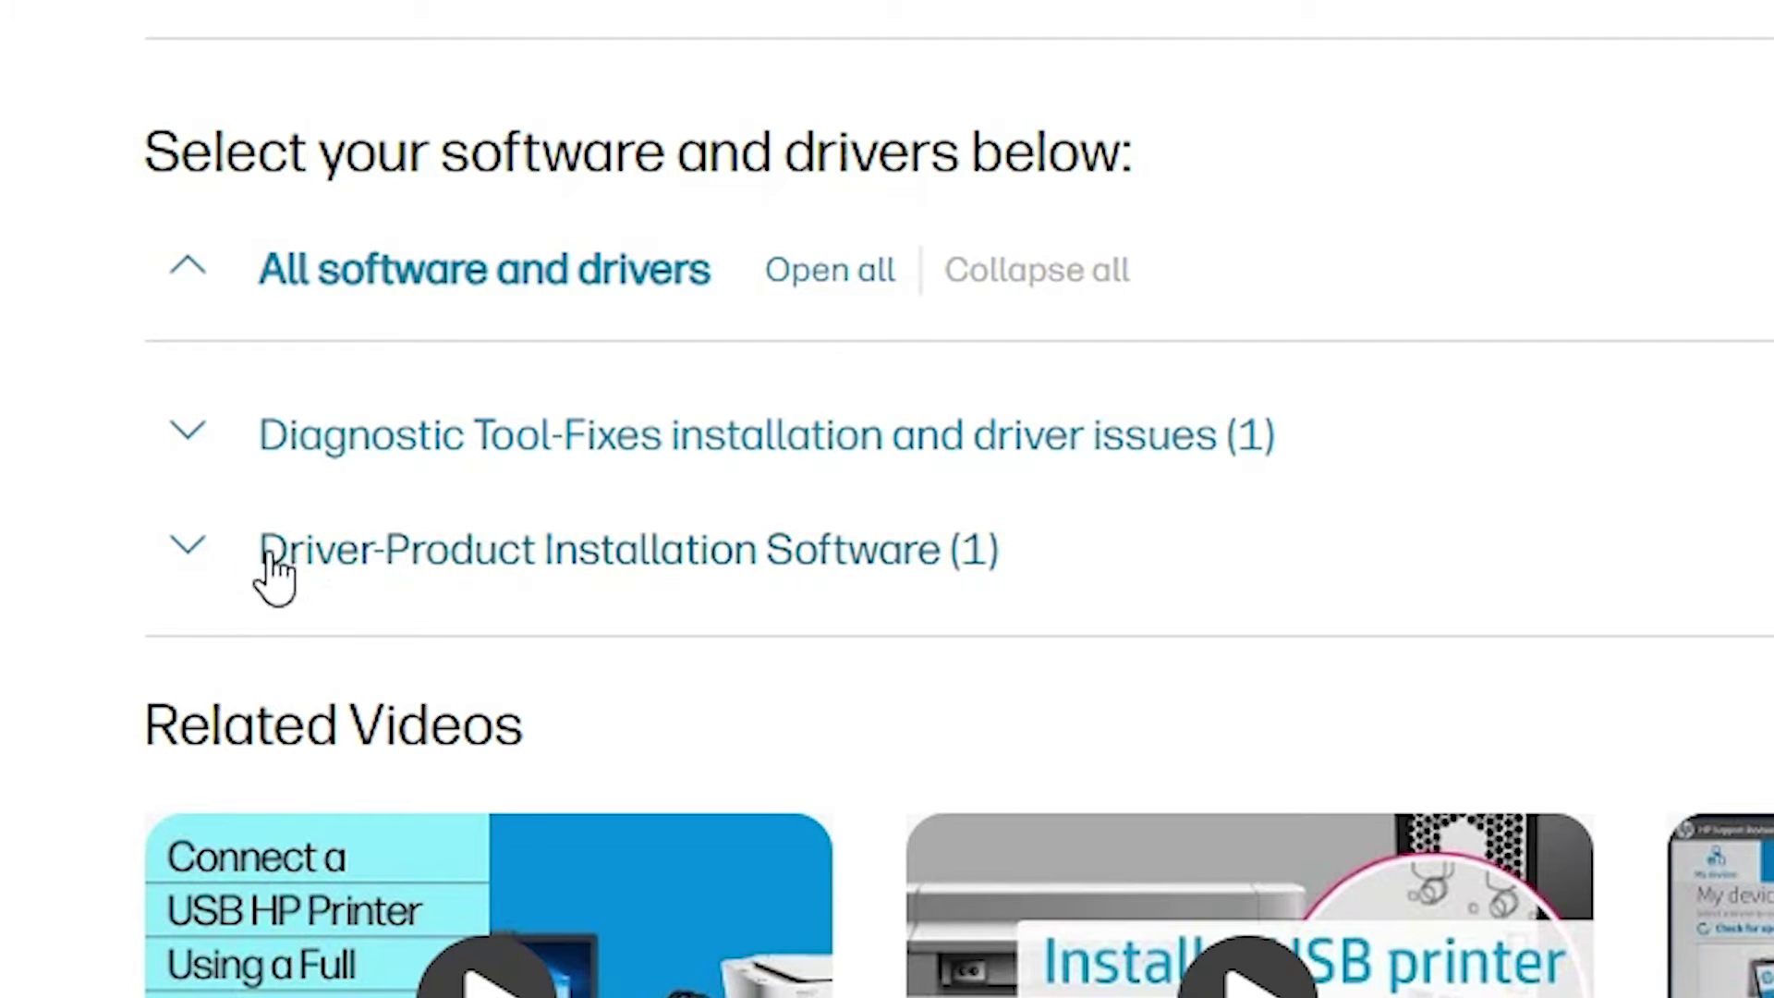
# Under Driver-Product Installation Software > Basic Drivers, download IjP1000_P1500-HB-pnp-win64-en.exe (3.8 MB)
pyautogui.click(183, 553)
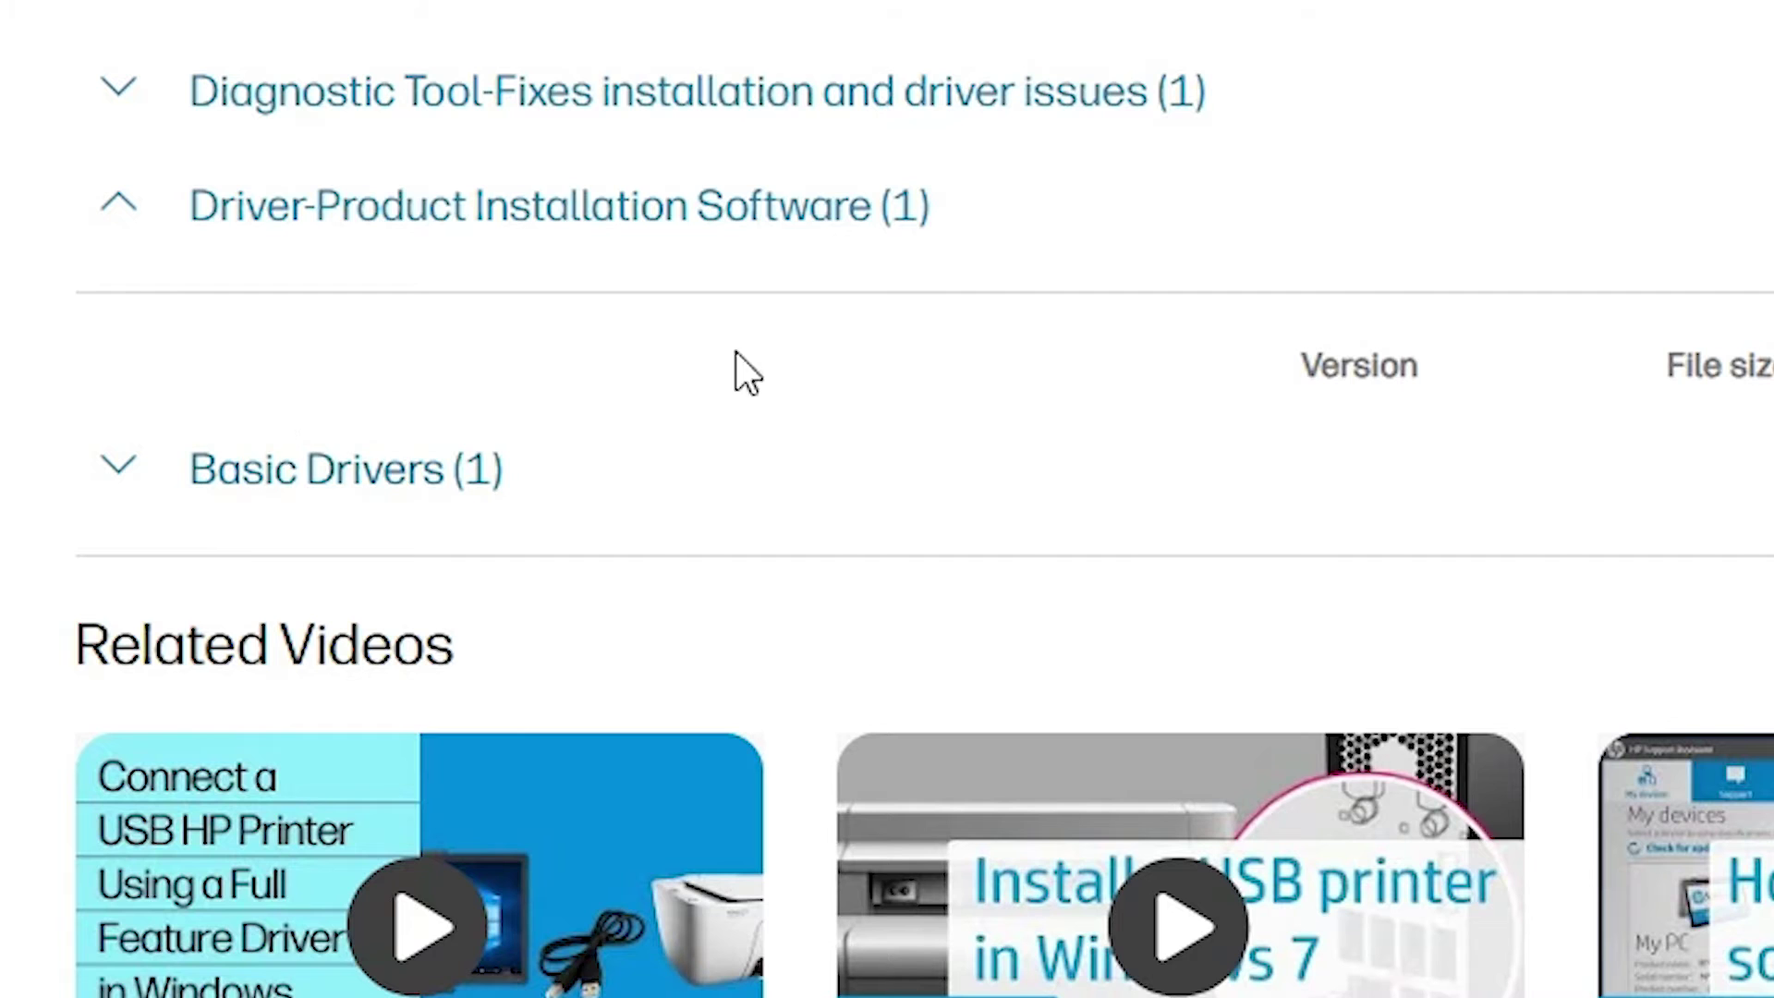
pyautogui.click(113, 486)
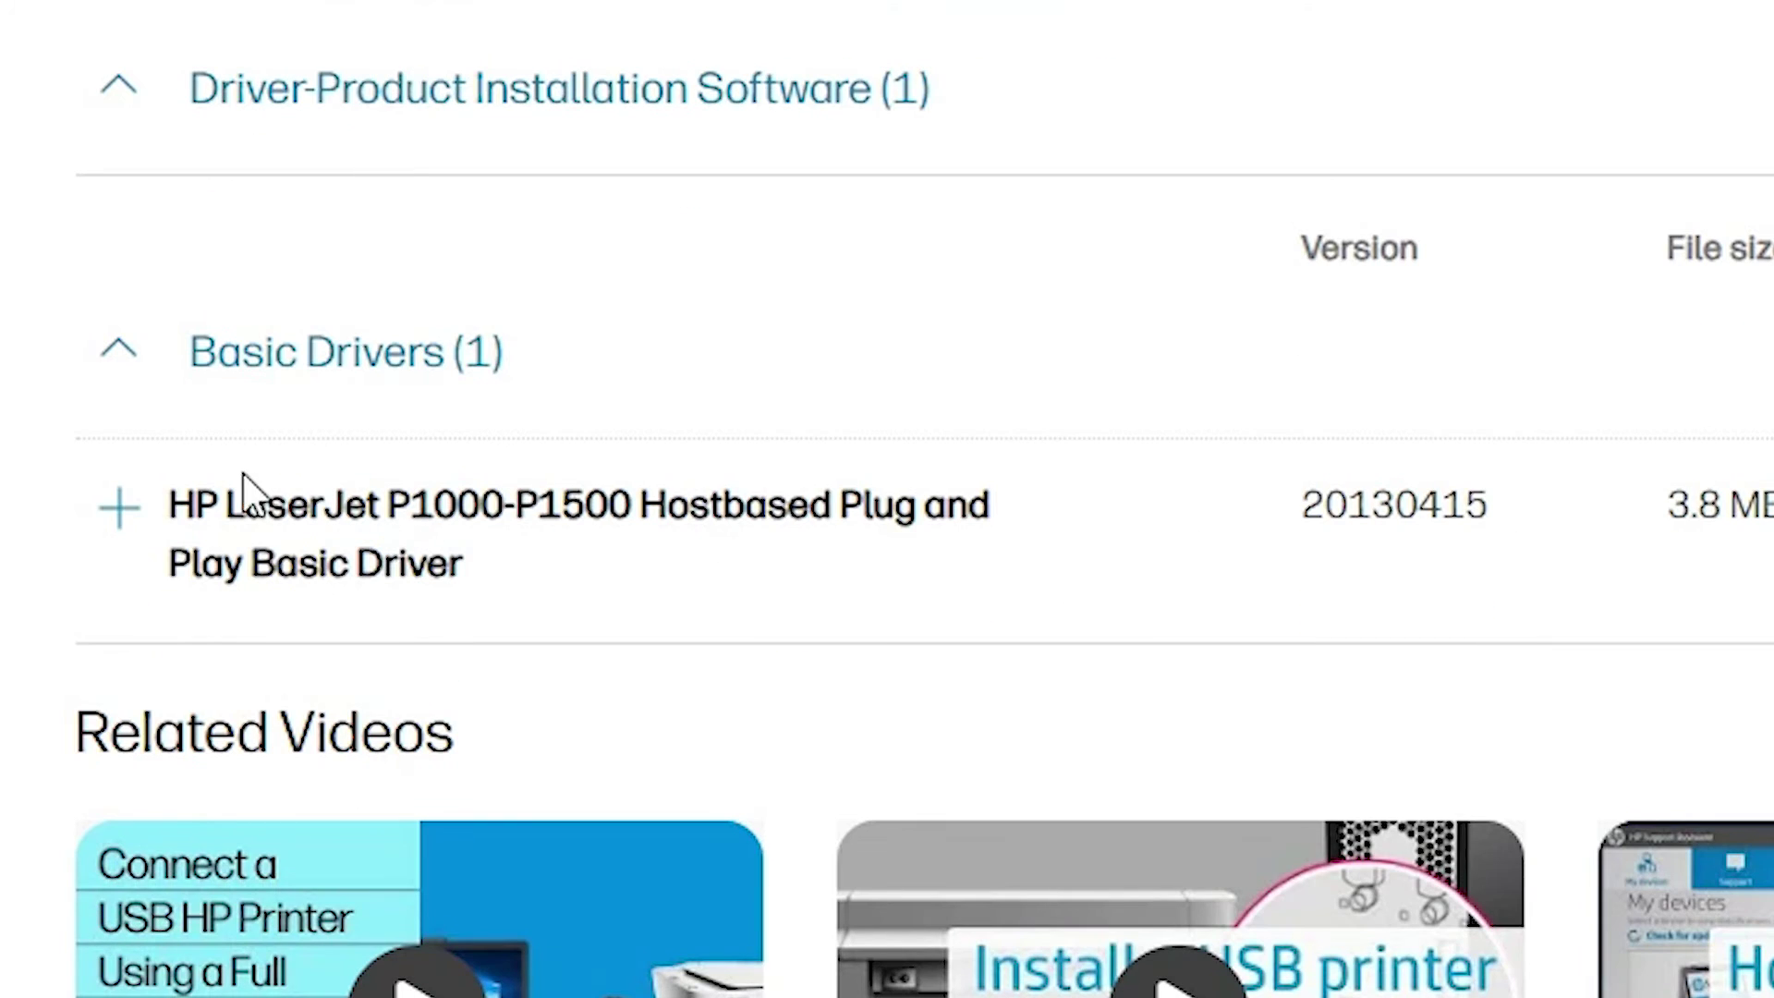
pyautogui.click(121, 624)
pyautogui.moveTo(176, 506); pyautogui.dragTo(647, 567)
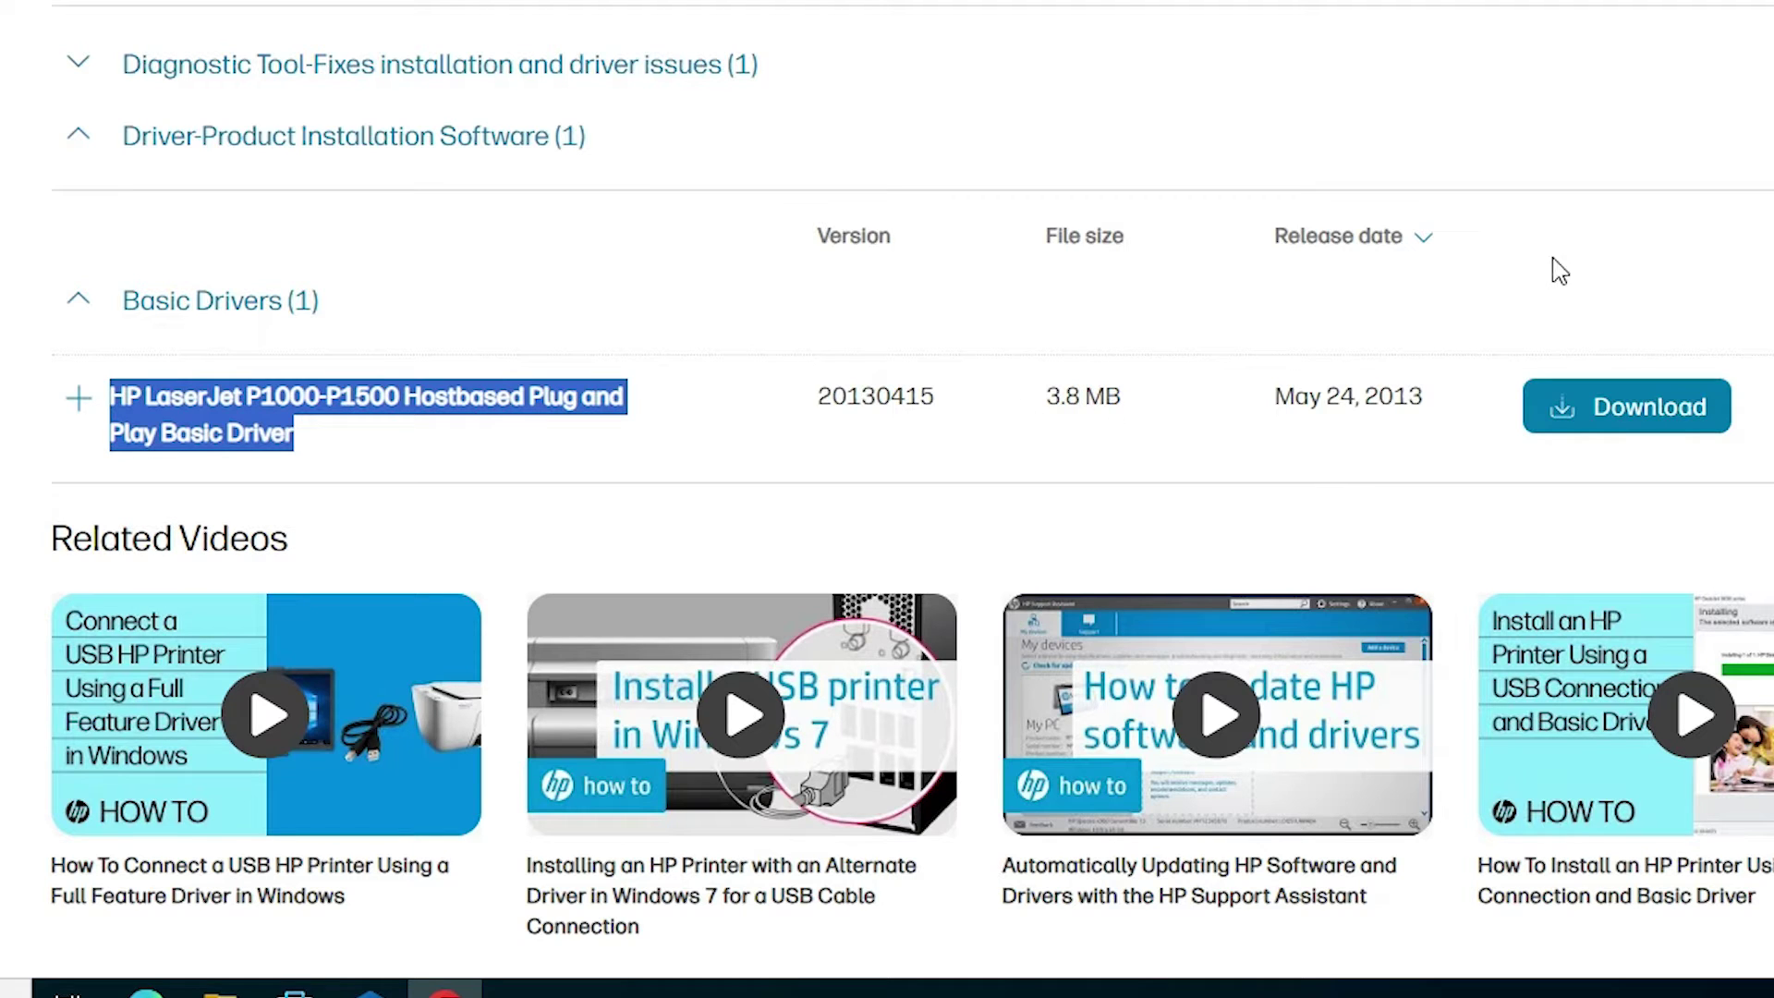
pyautogui.click(1668, 440)
pyautogui.click(1638, 409)
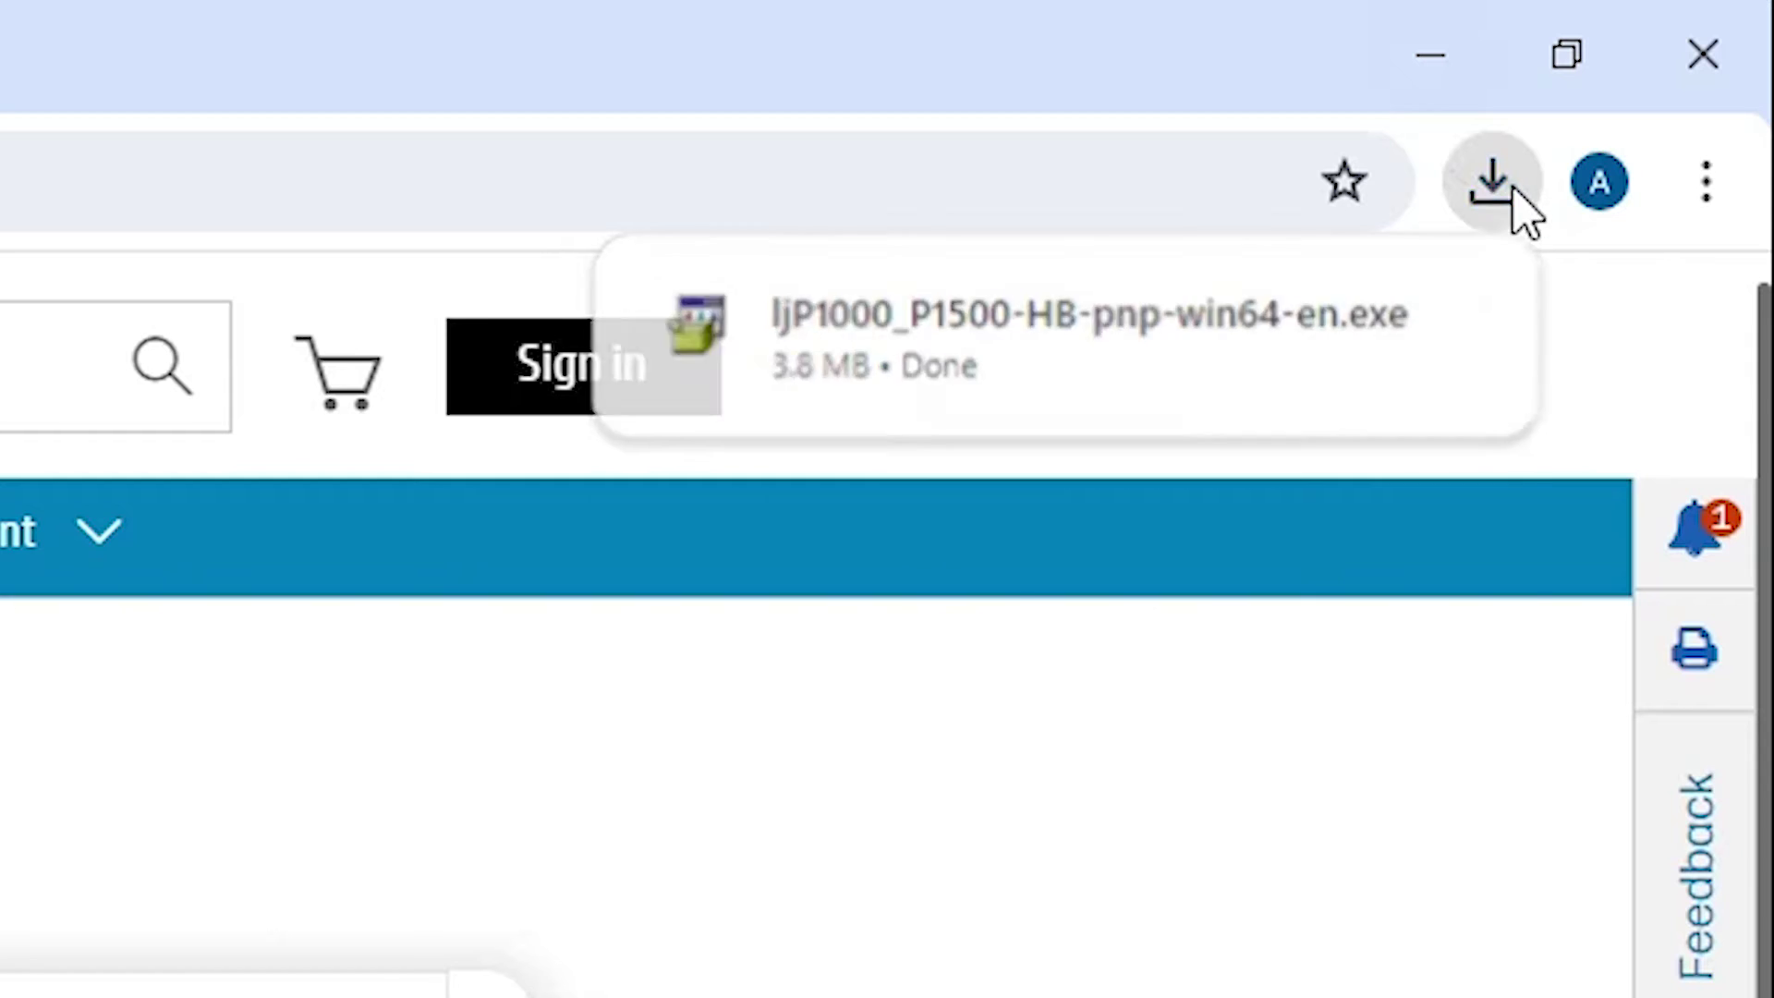
# Move IjP1000_P1500-HB-pnp-win64-en from the Downloads folder onto the desktop
pyautogui.click(1696, 67)
pyautogui.click(1324, 446)
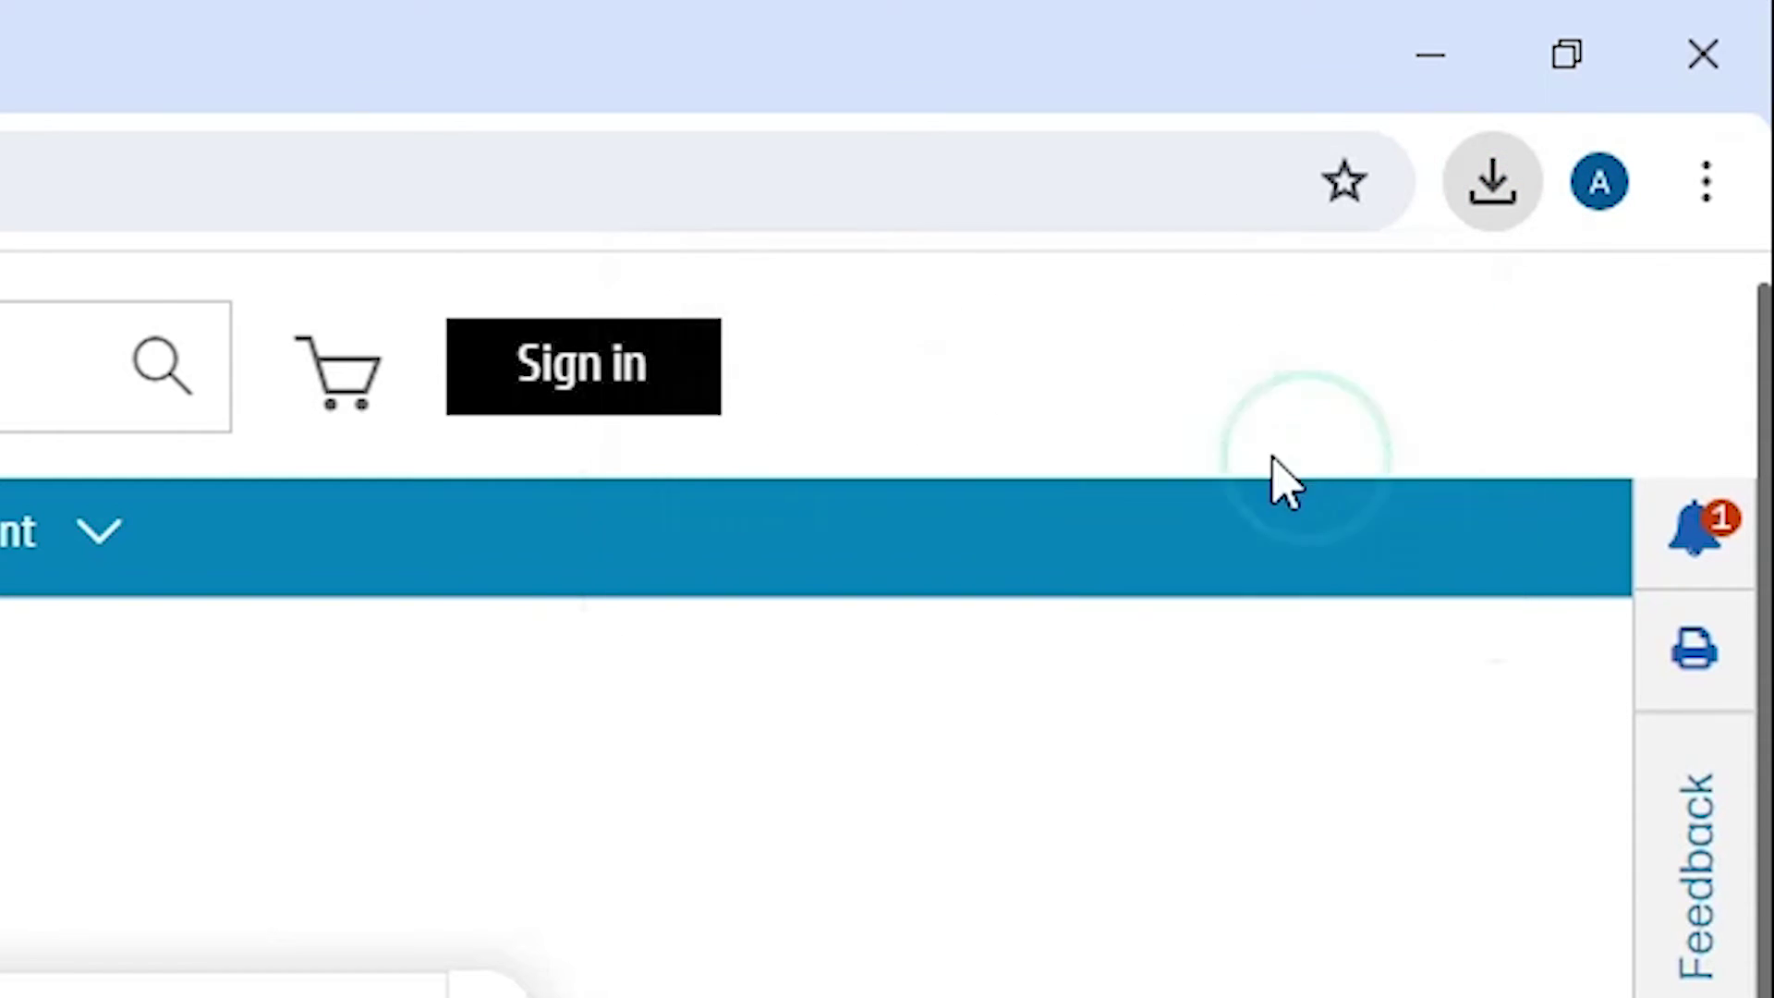
pyautogui.click(1518, 14)
pyautogui.moveTo(1081, 231); pyautogui.dragTo(87, 903)
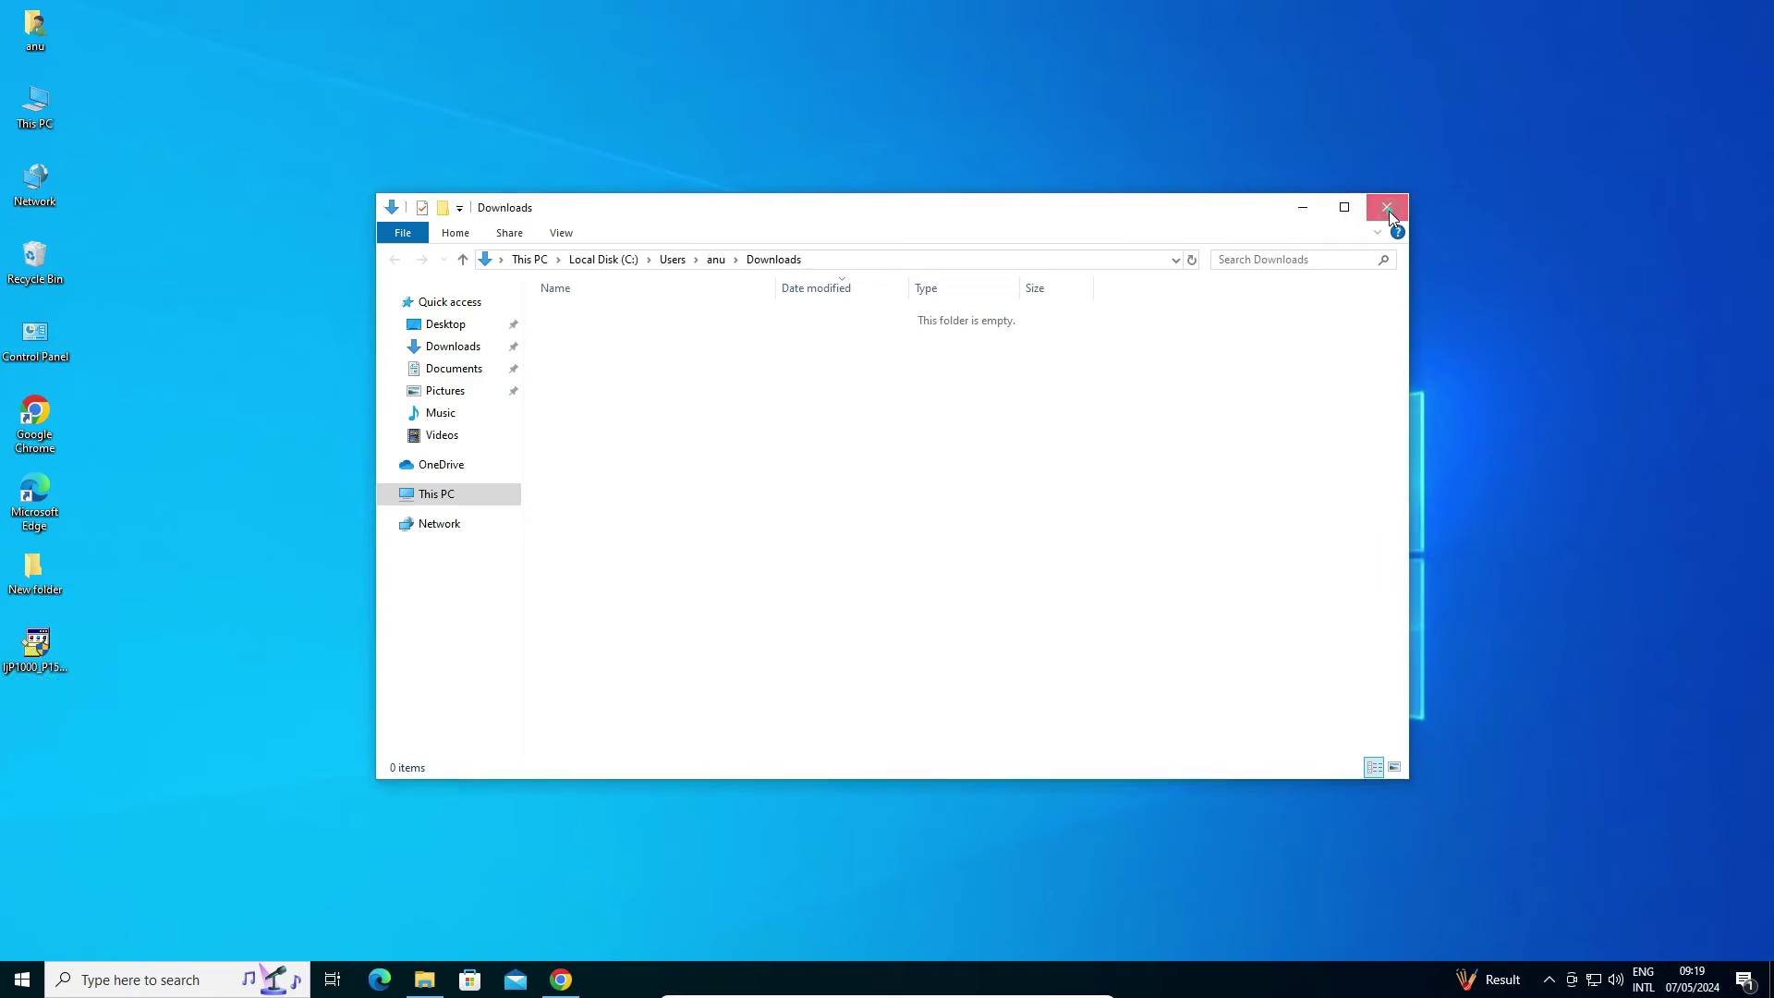
pyautogui.click(1387, 207)
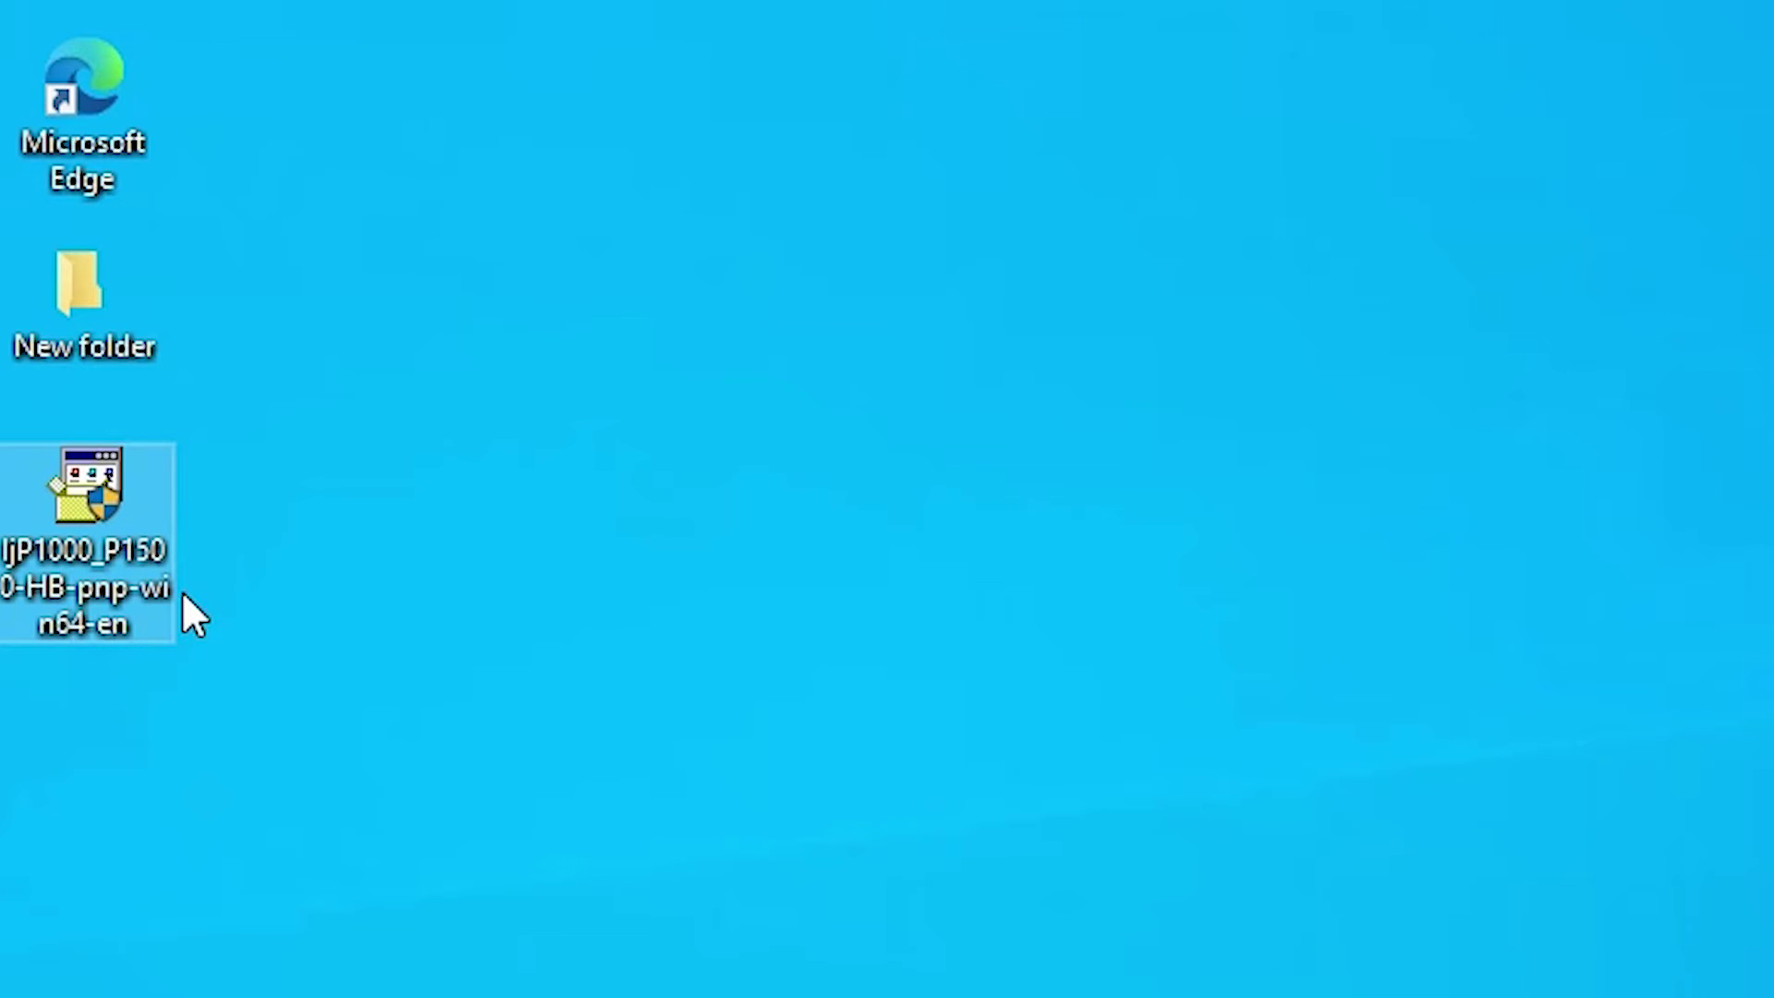
# Extract the installer with WinRAR into a desktop IjP1000_P1500-HB-pnp-win64-en folder and check its 16 files
pyautogui.rightClick(131, 554)
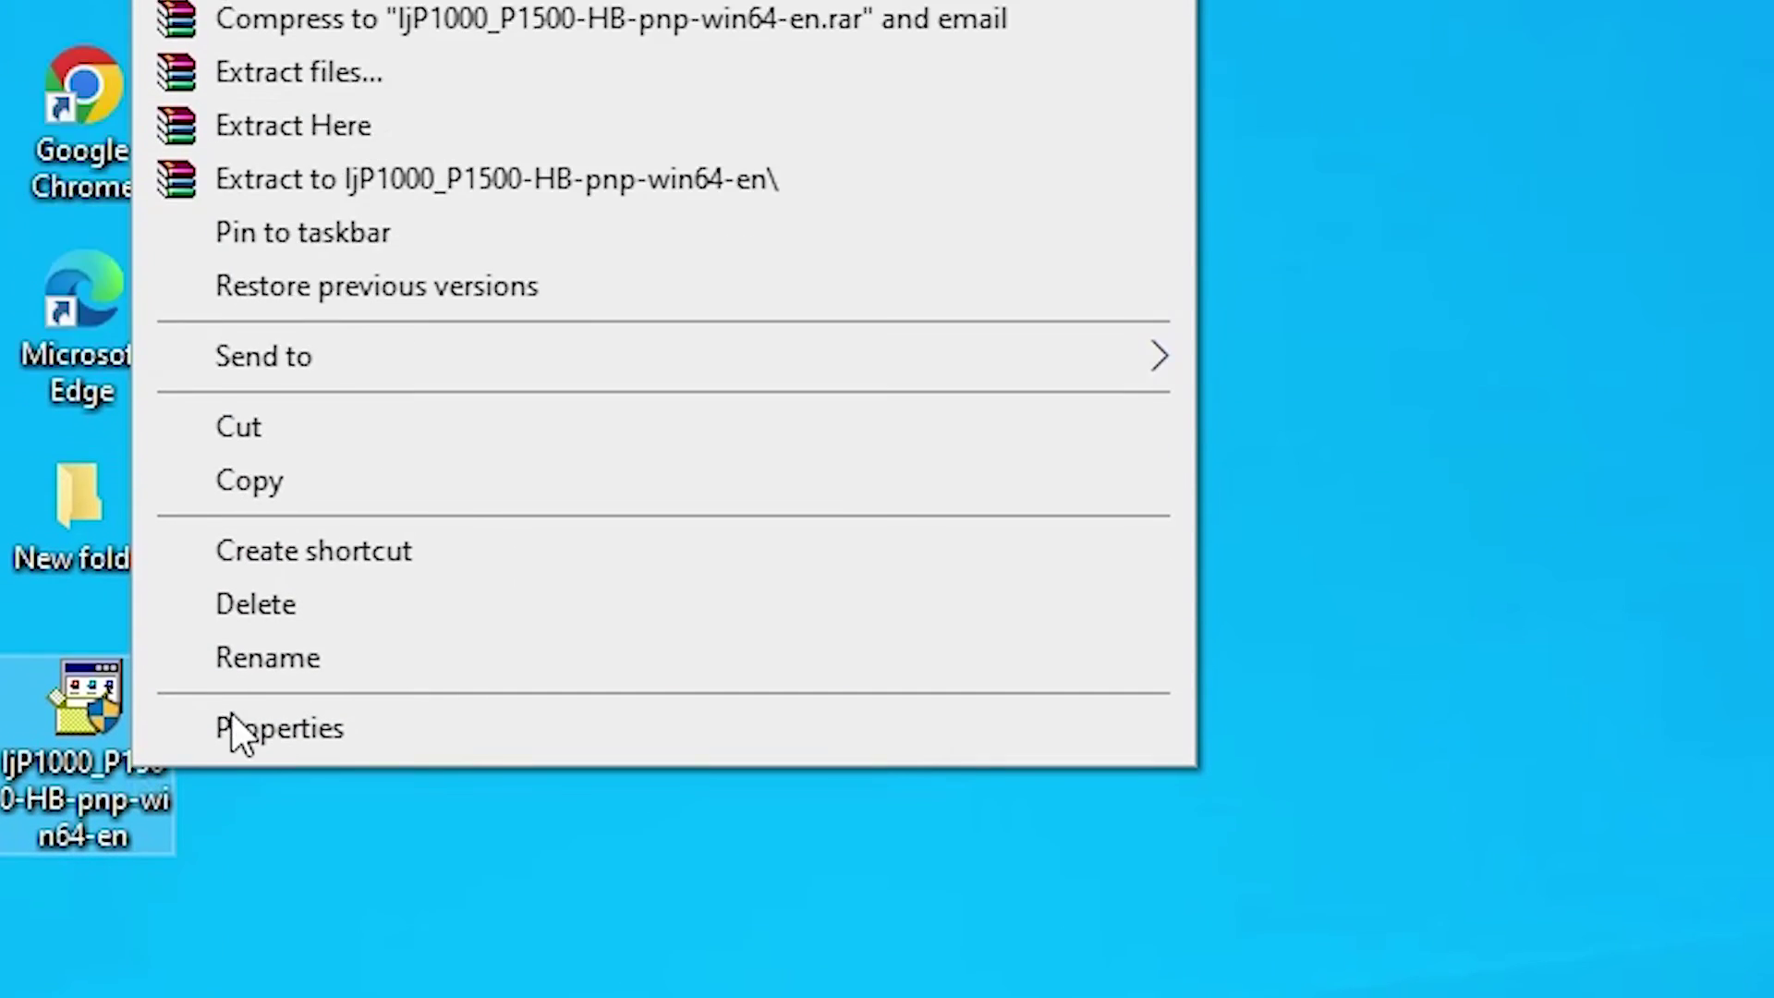
pyautogui.click(424, 80)
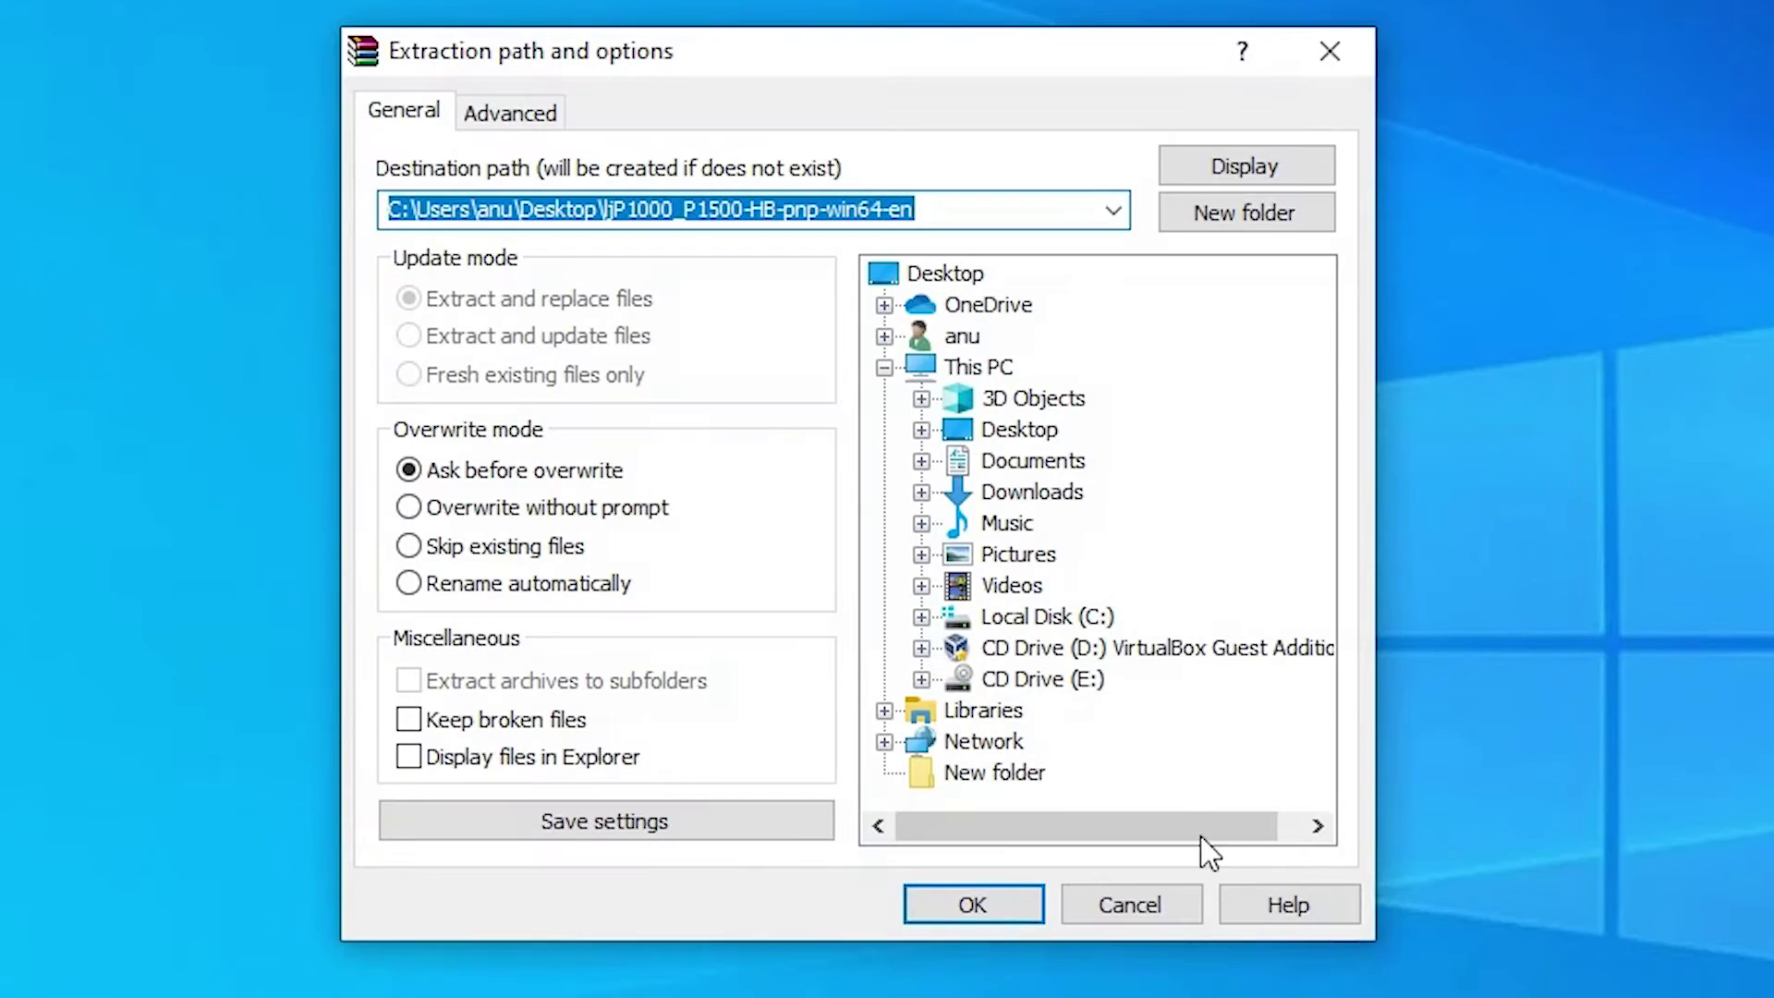
pyautogui.click(995, 913)
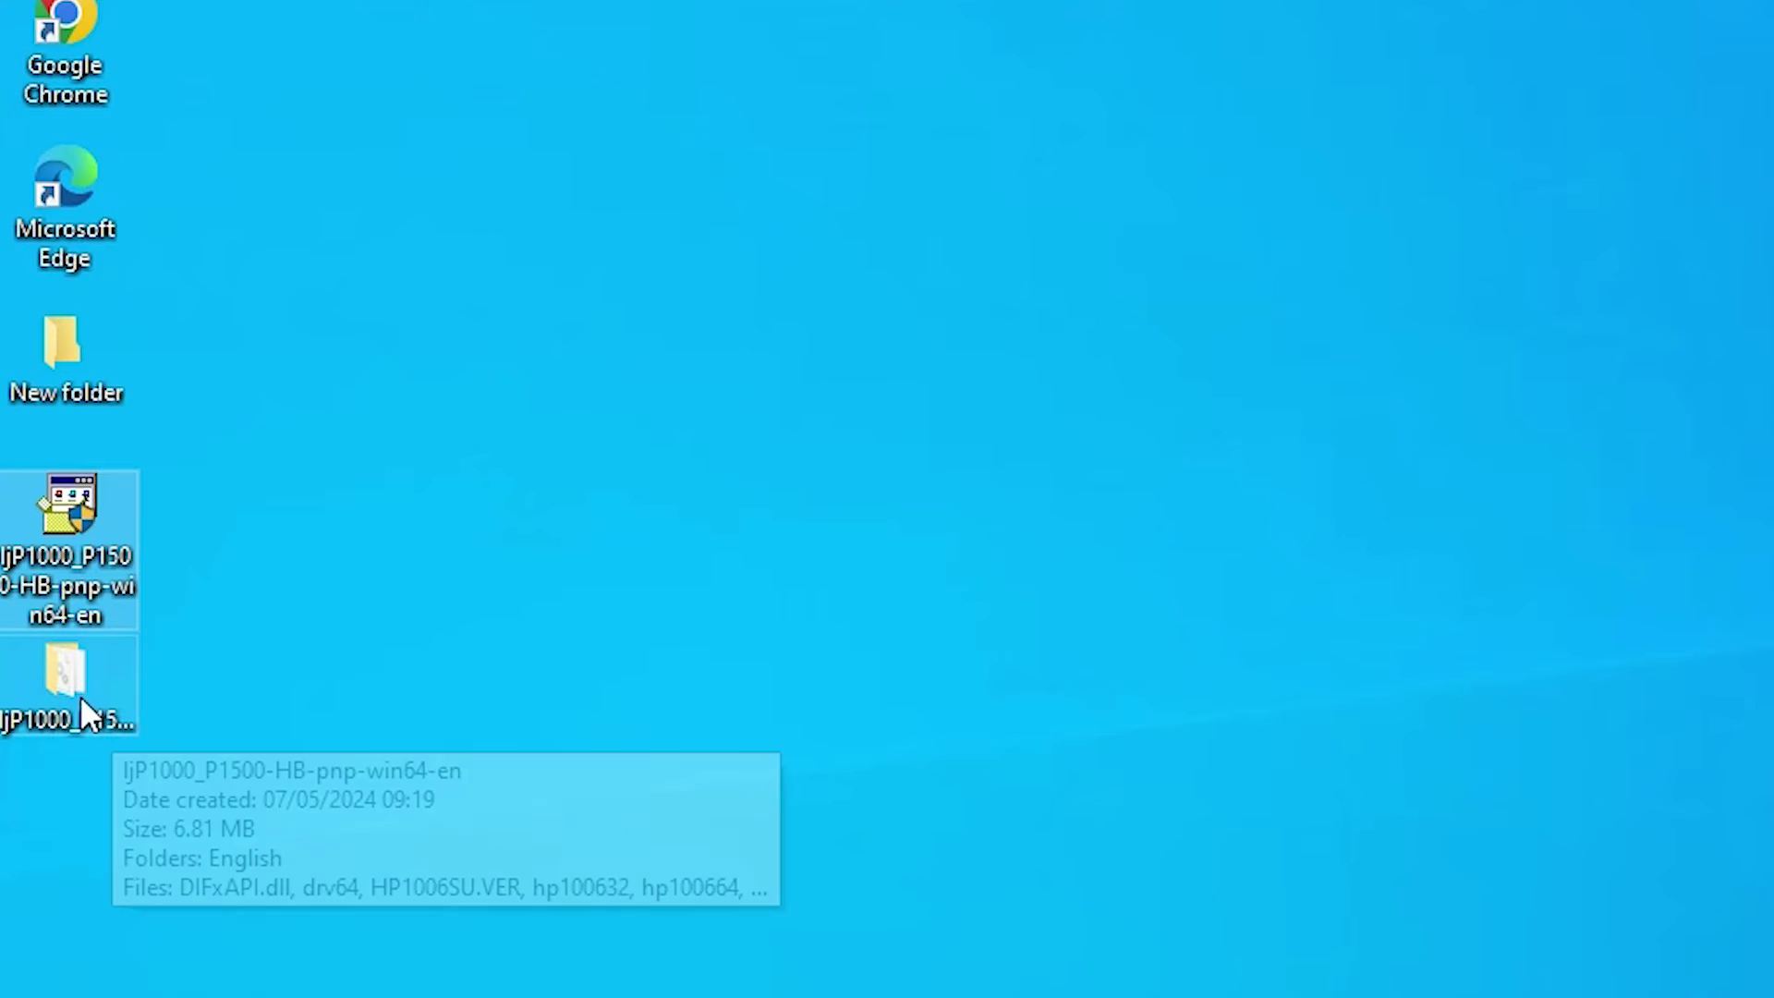
pyautogui.doubleClick(78, 695)
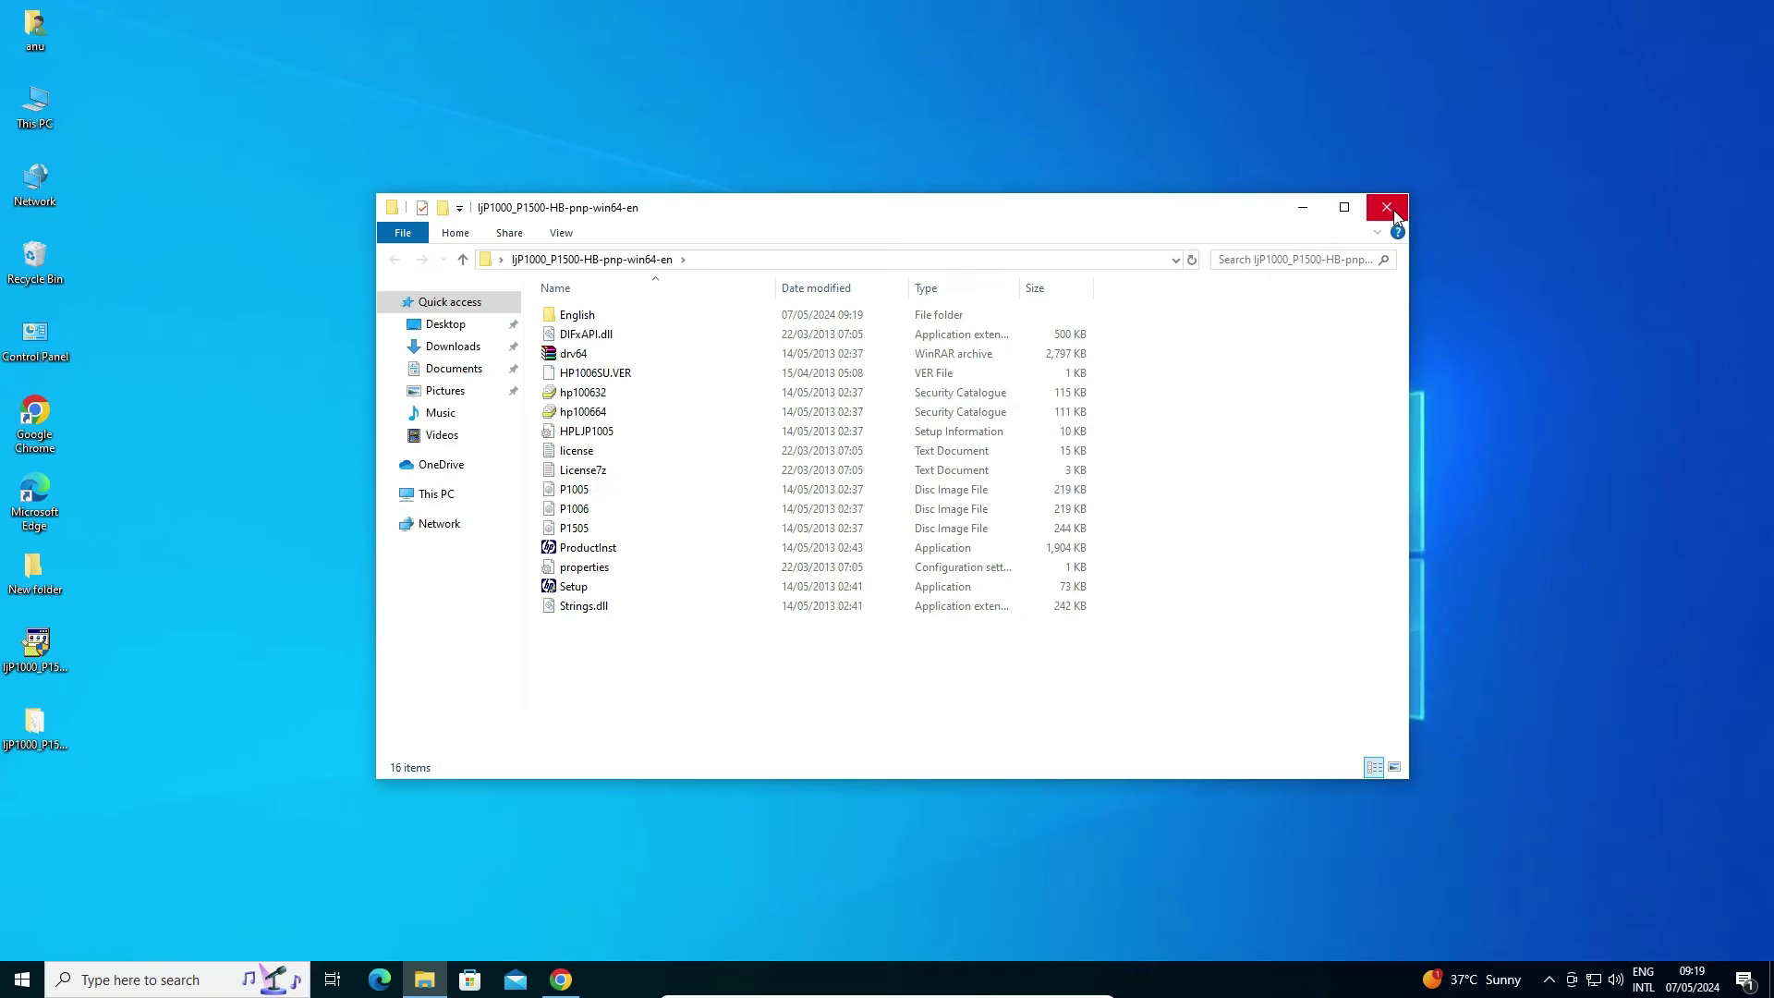
pyautogui.click(1394, 209)
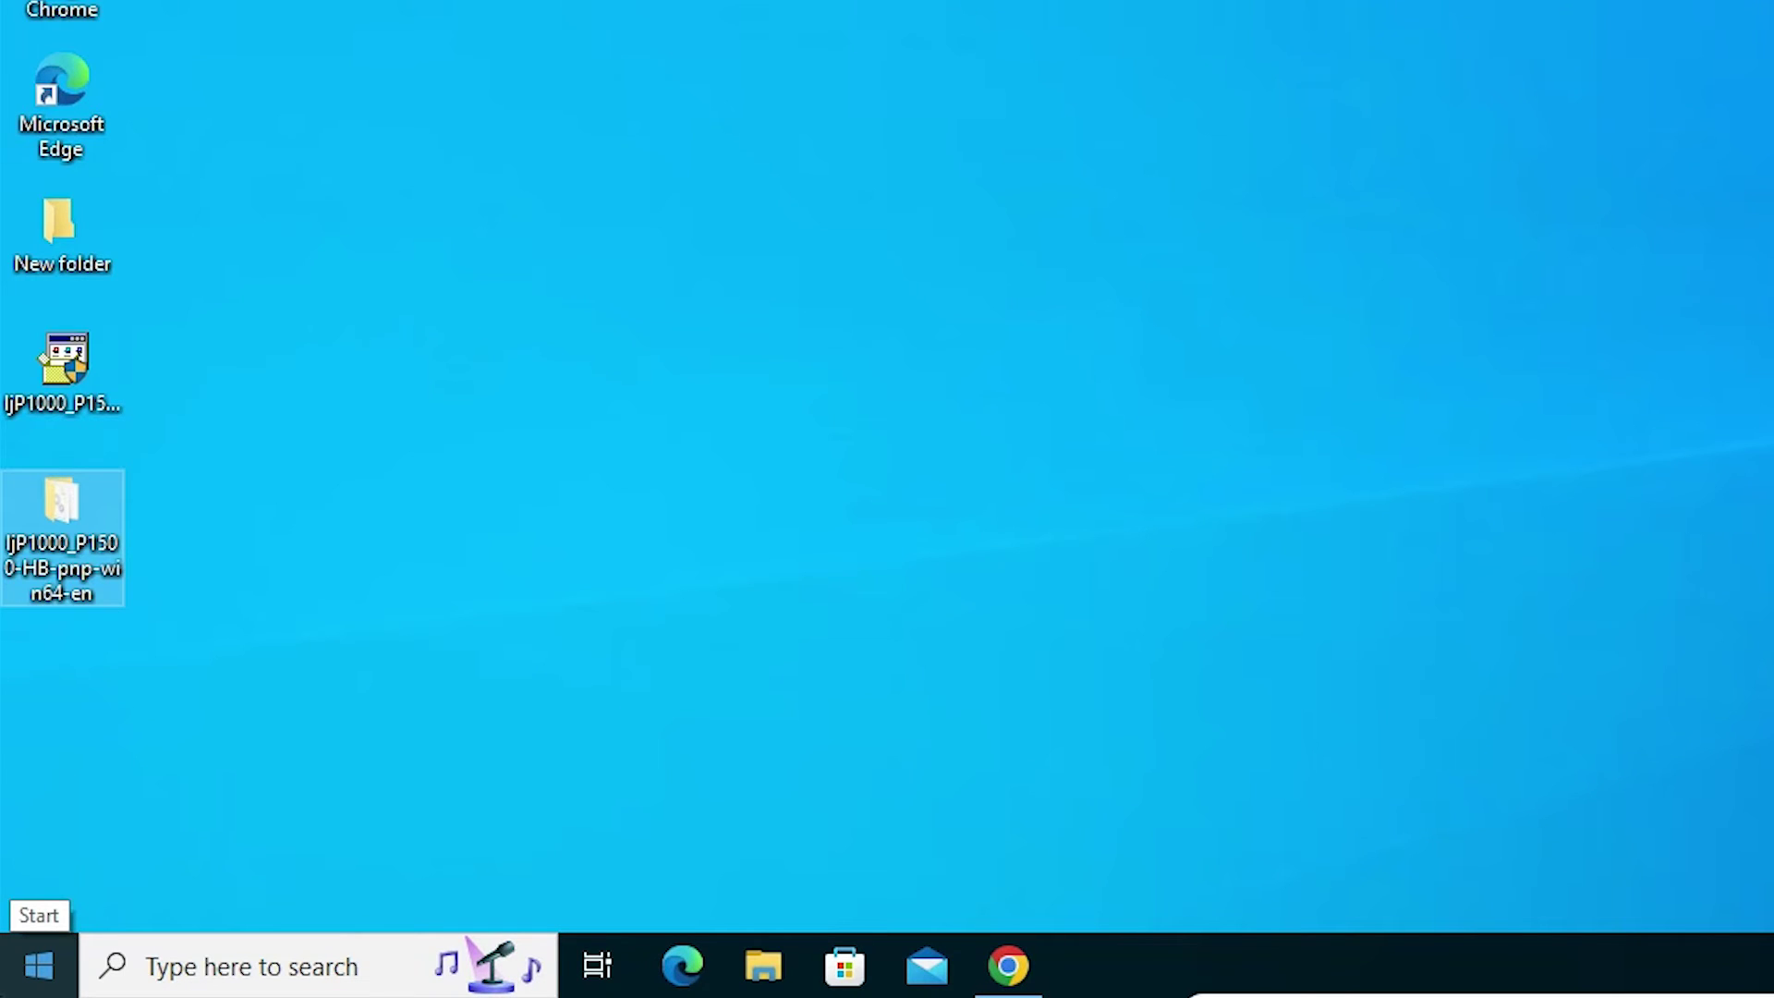
# Find Printers & scanners via a Start search for 'prin' and begin Add a printer or scanner
pyautogui.click(38, 966)
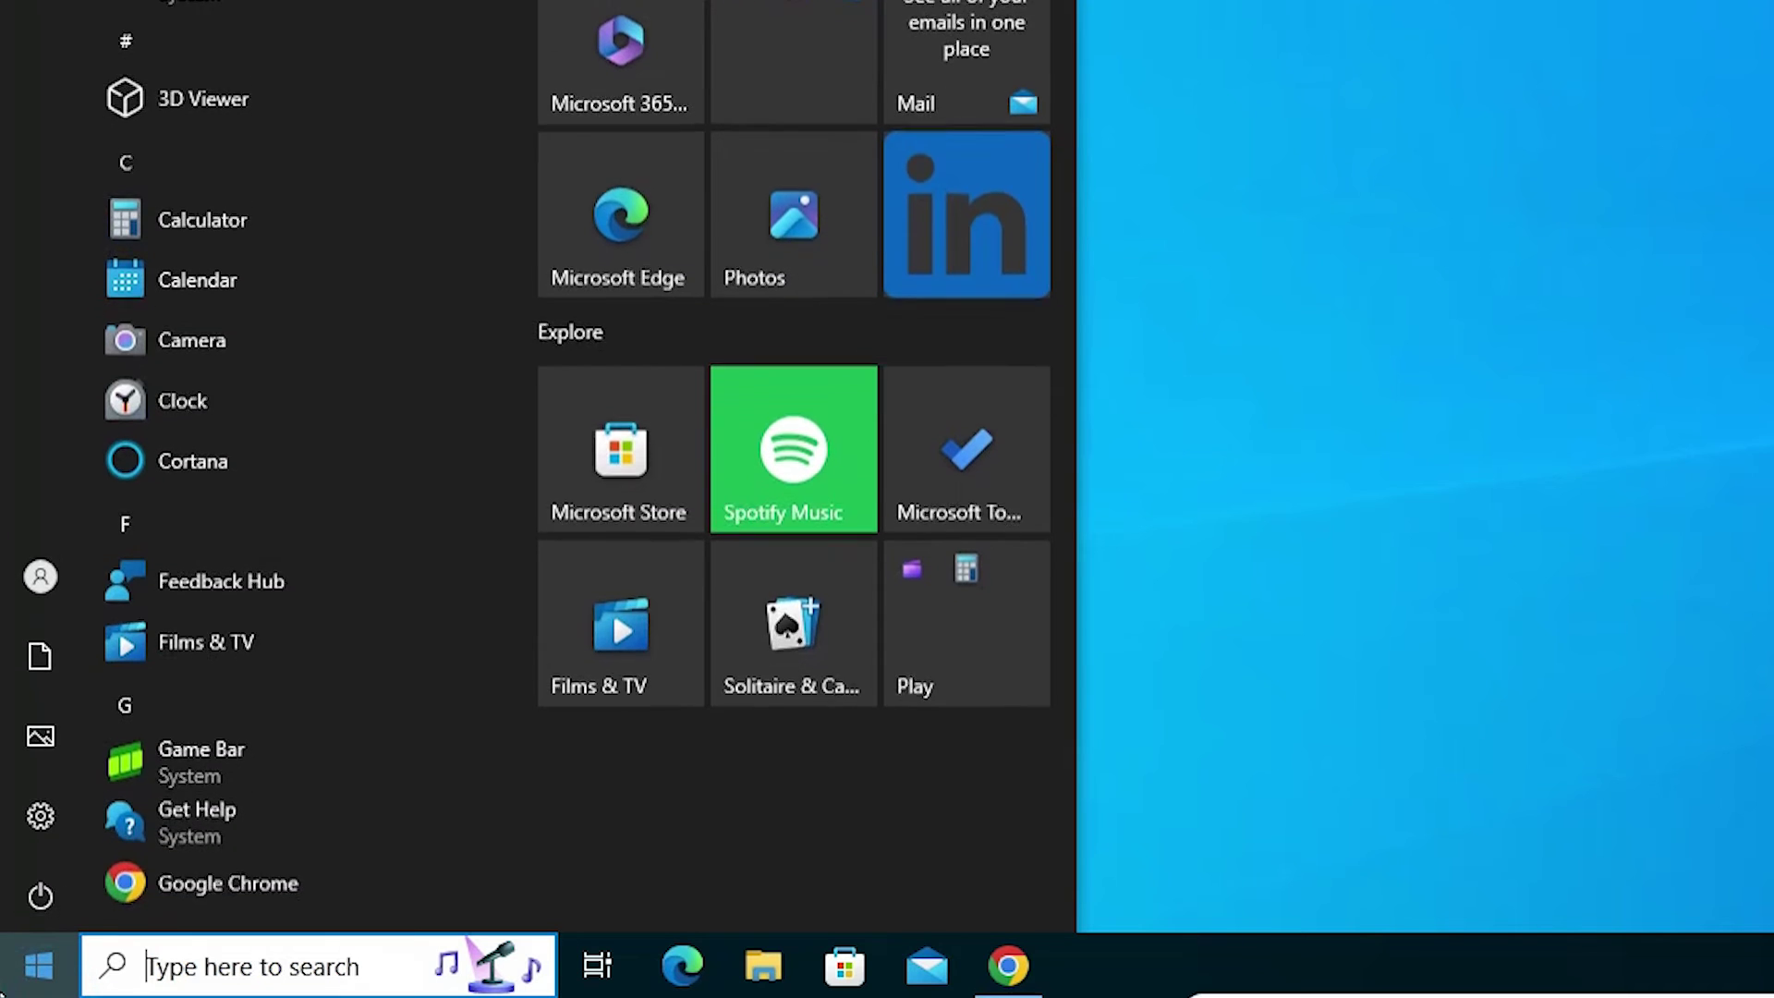
pyautogui.write('pr')
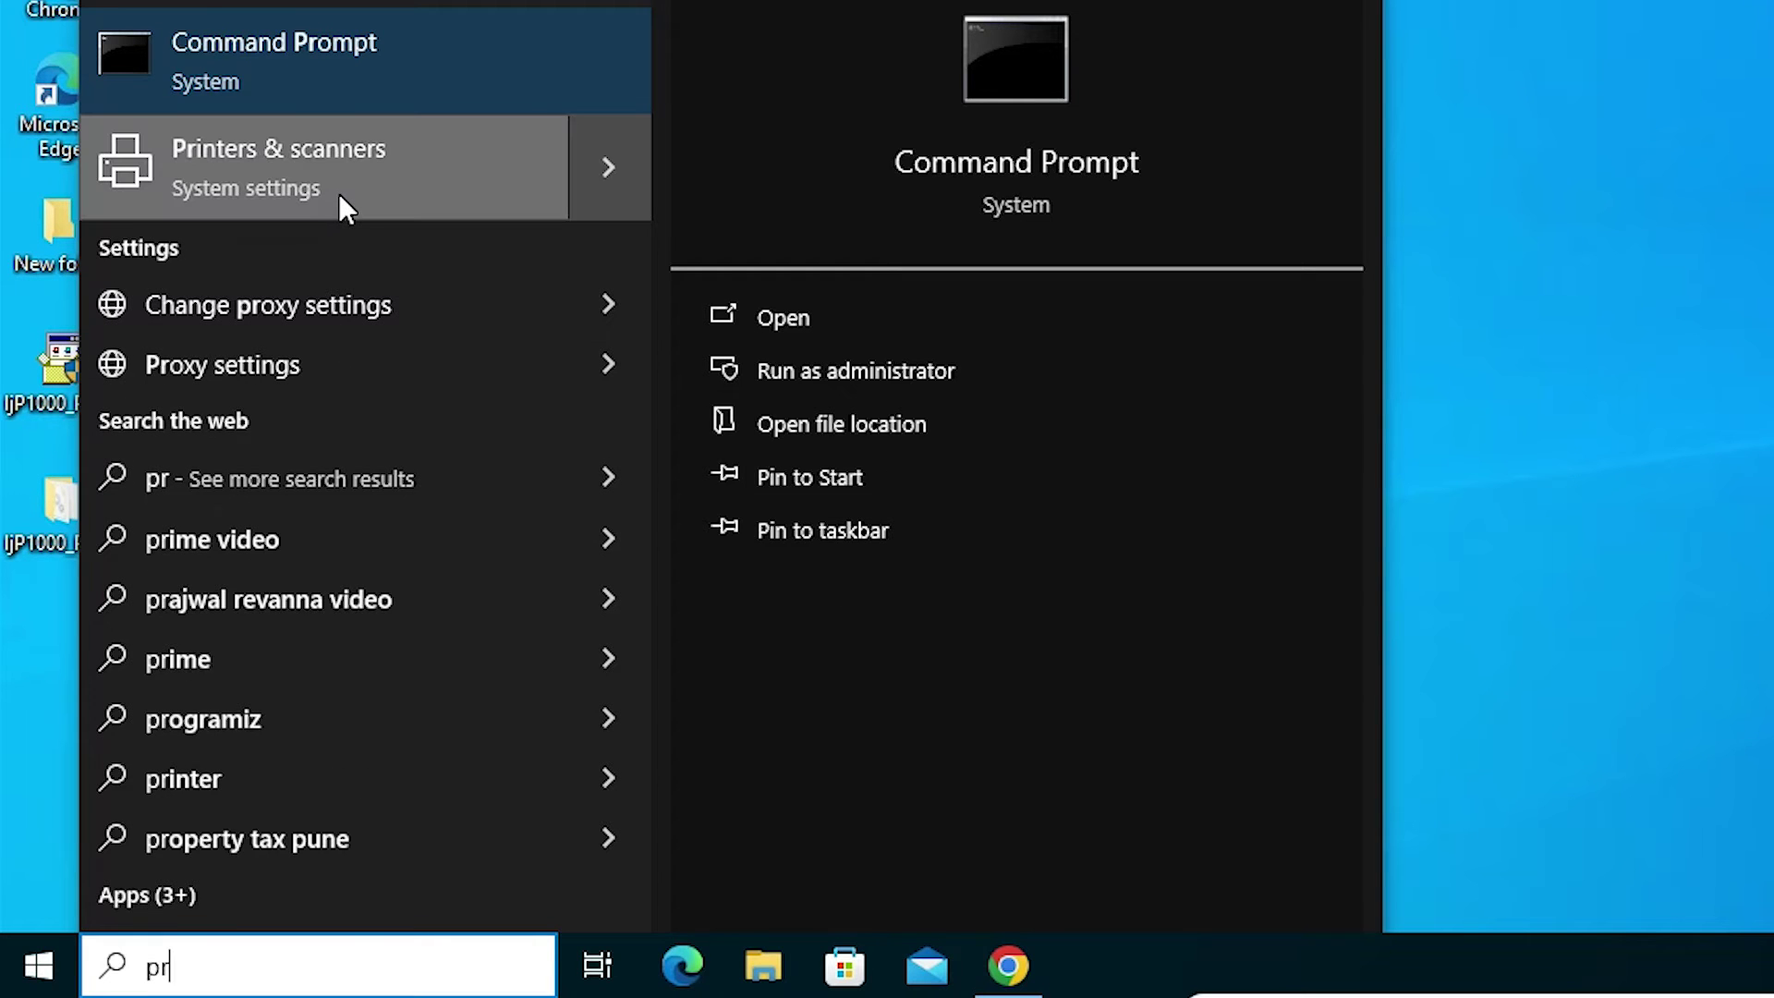
pyautogui.write('in')
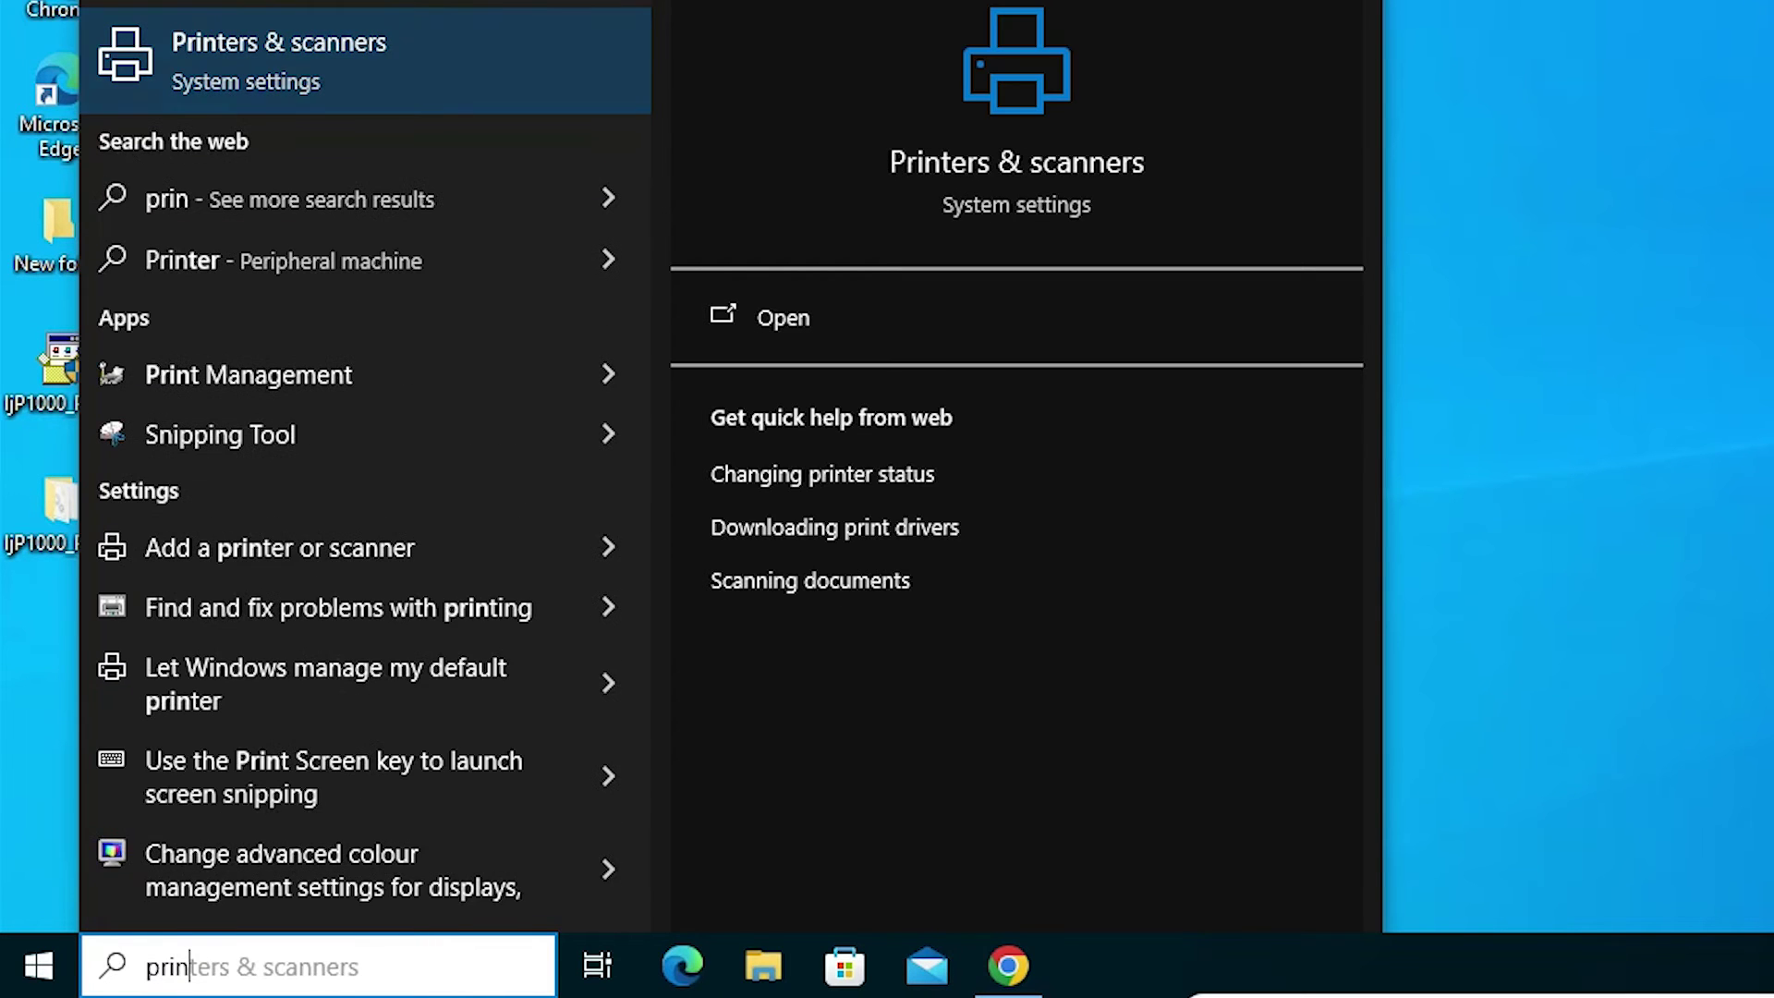
pyautogui.click(428, 51)
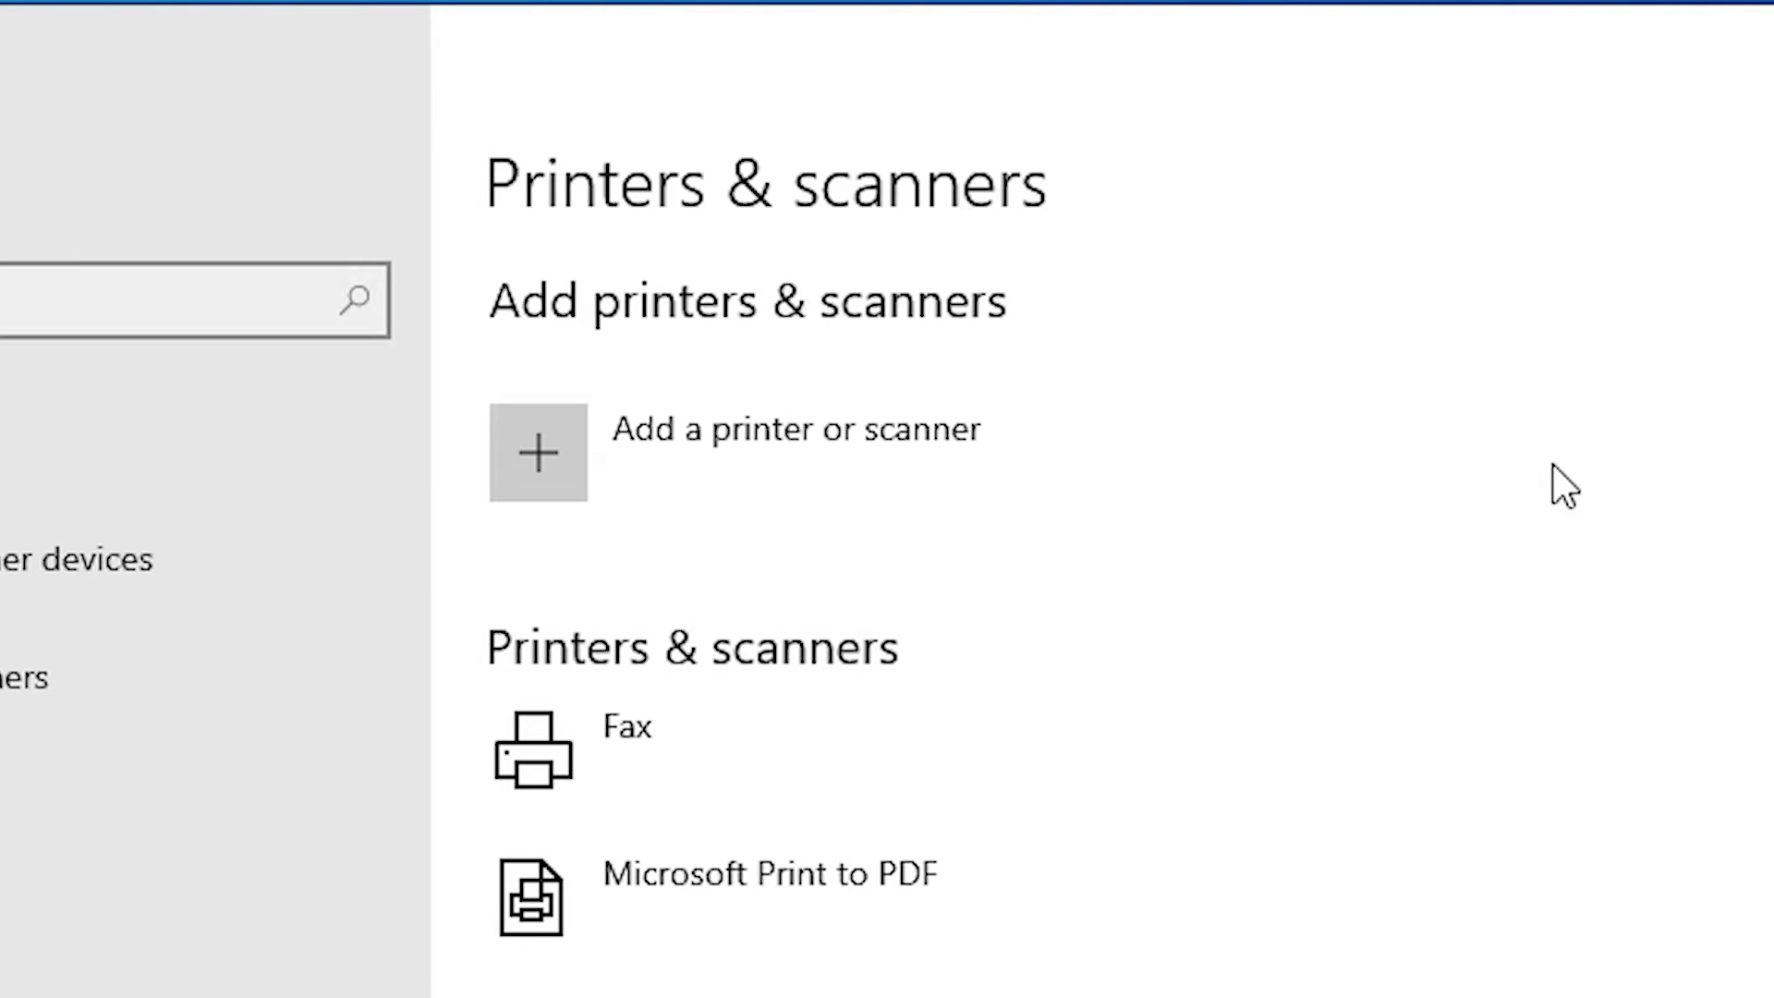
pyautogui.click(900, 464)
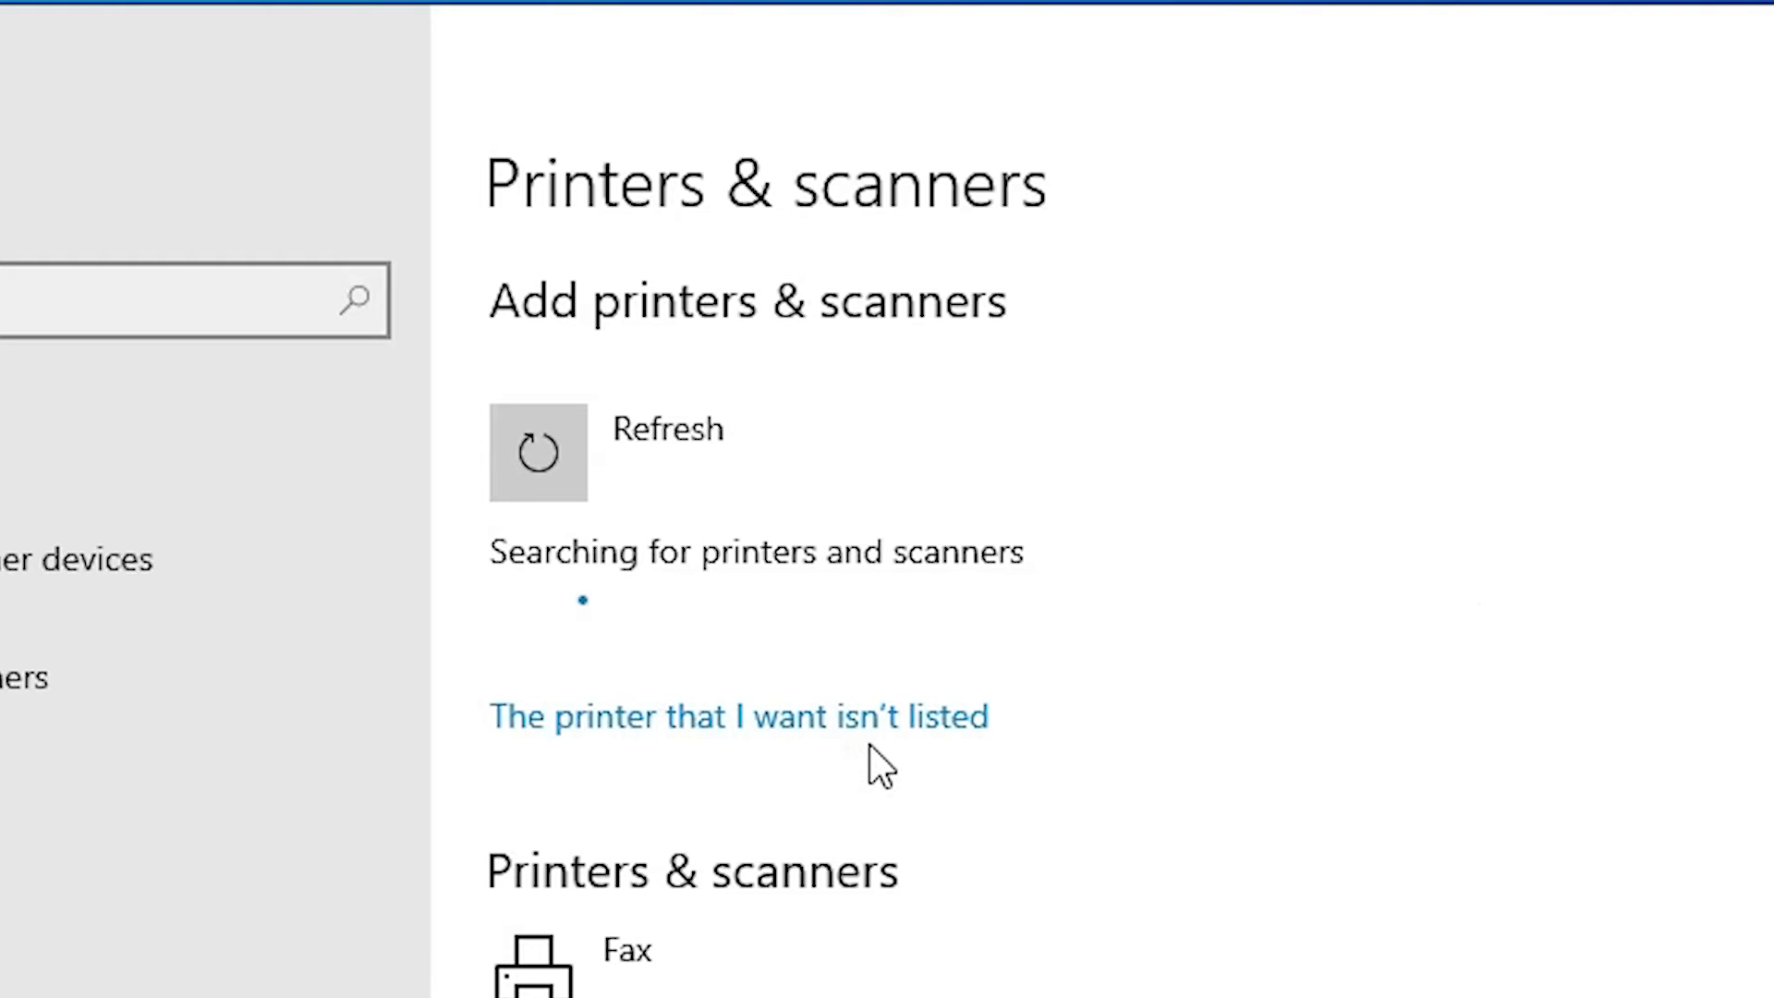
# Add a local printer with manual settings on the existing USB001 (Local Port)
pyautogui.click(868, 719)
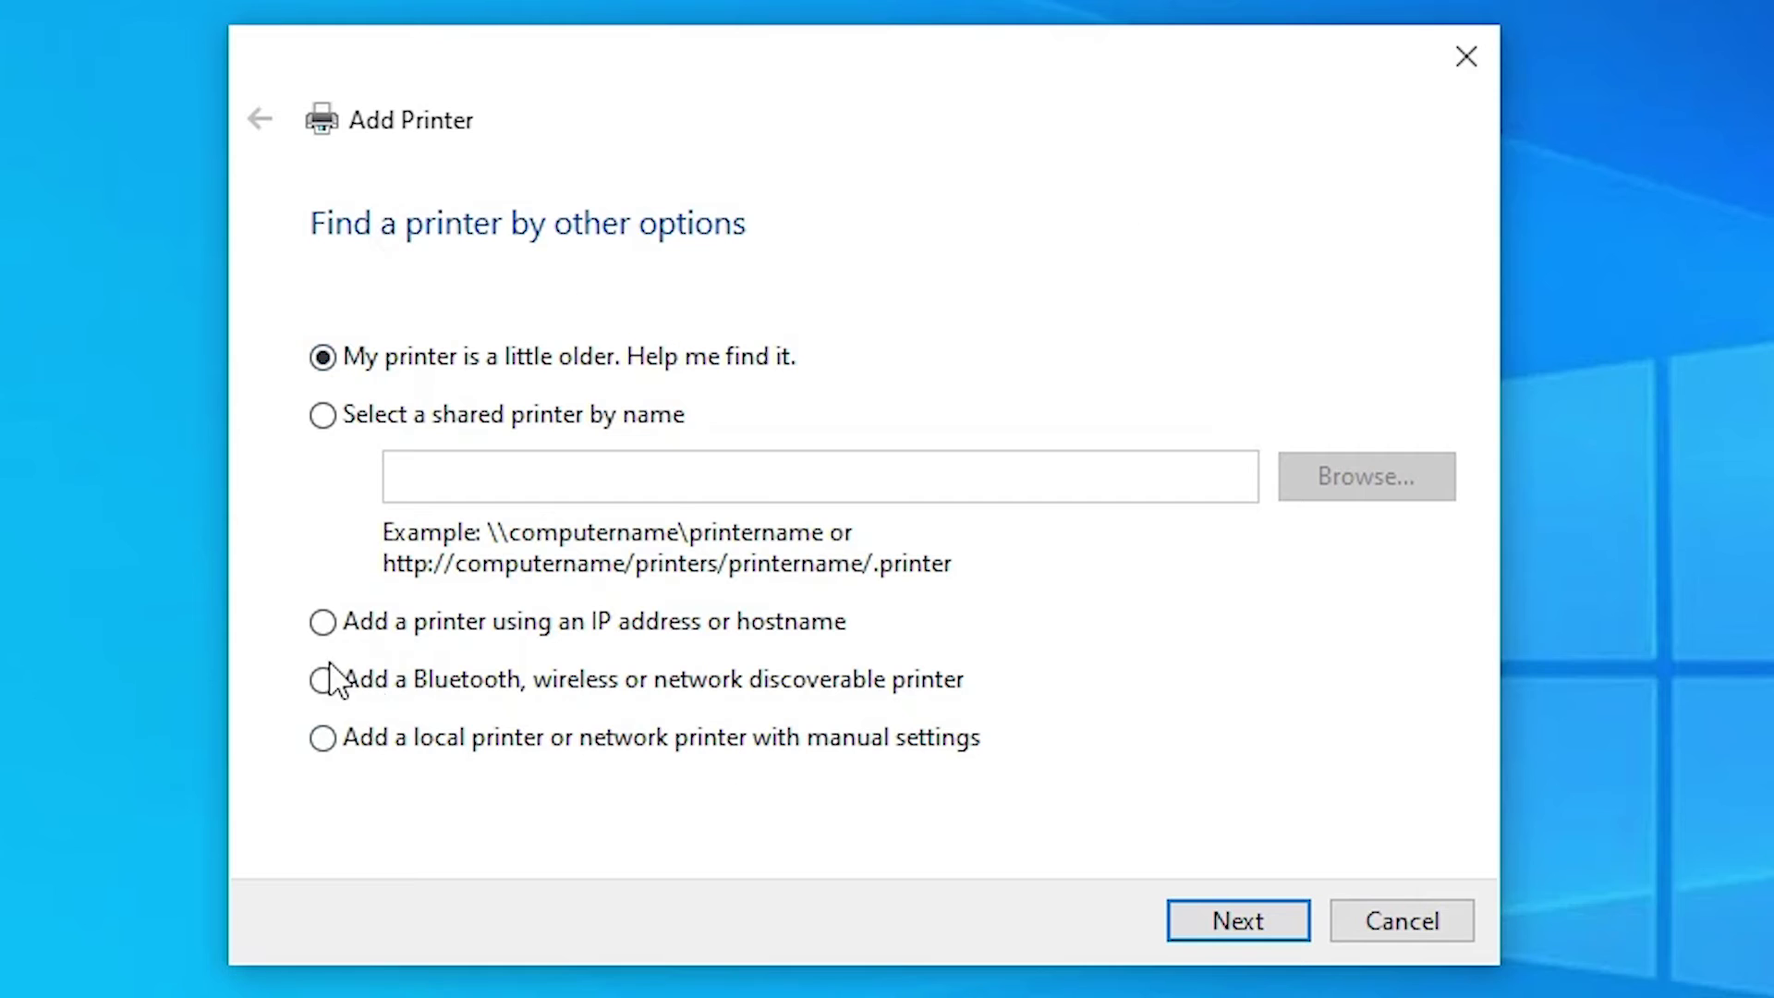
pyautogui.click(429, 744)
pyautogui.click(1223, 917)
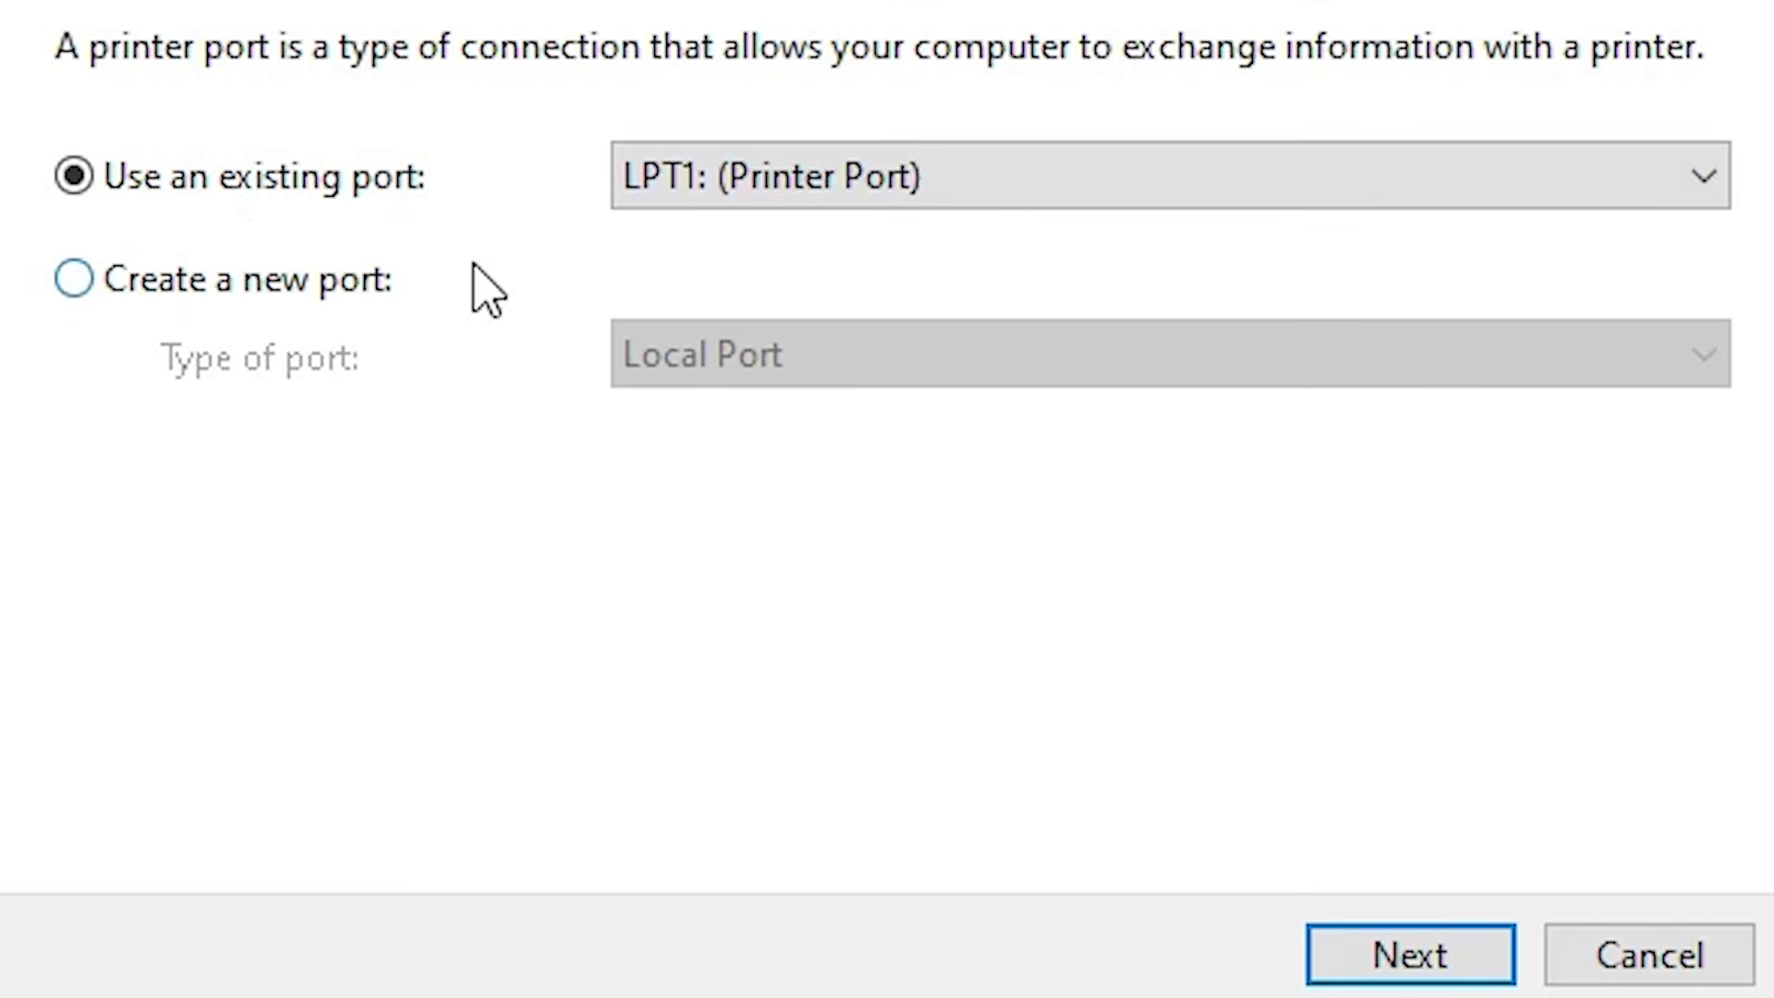
pyautogui.click(951, 185)
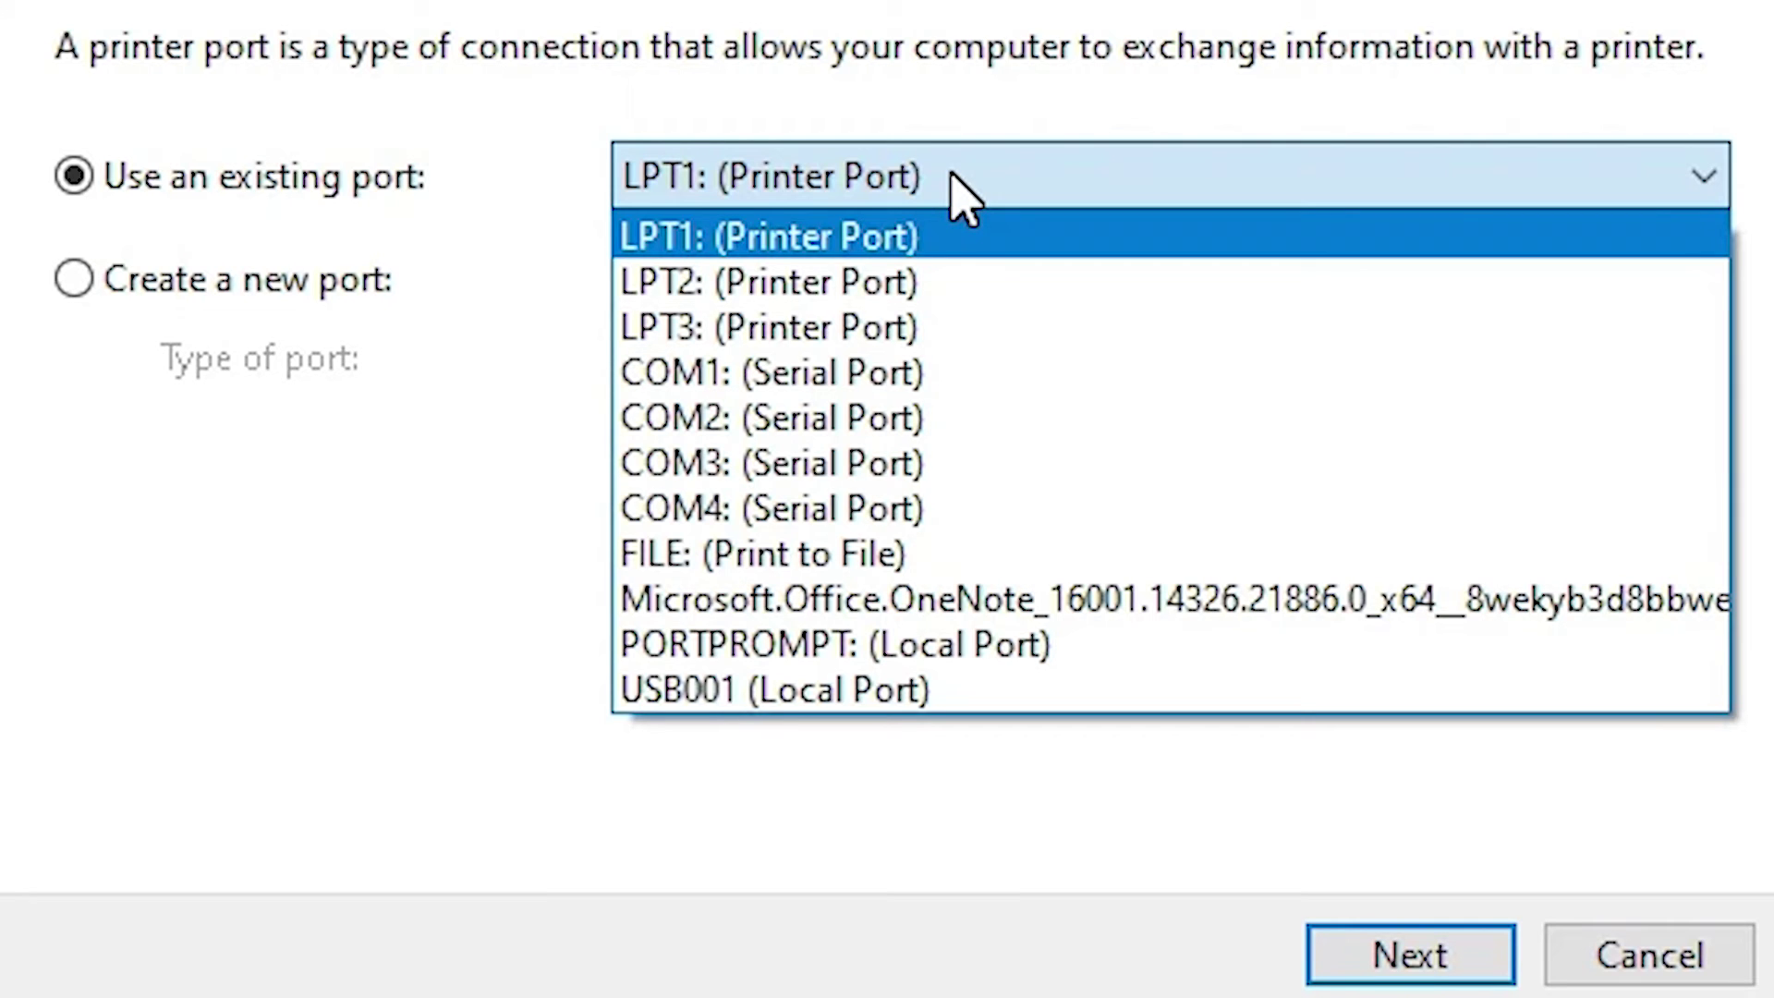
pyautogui.click(804, 699)
pyautogui.click(1445, 958)
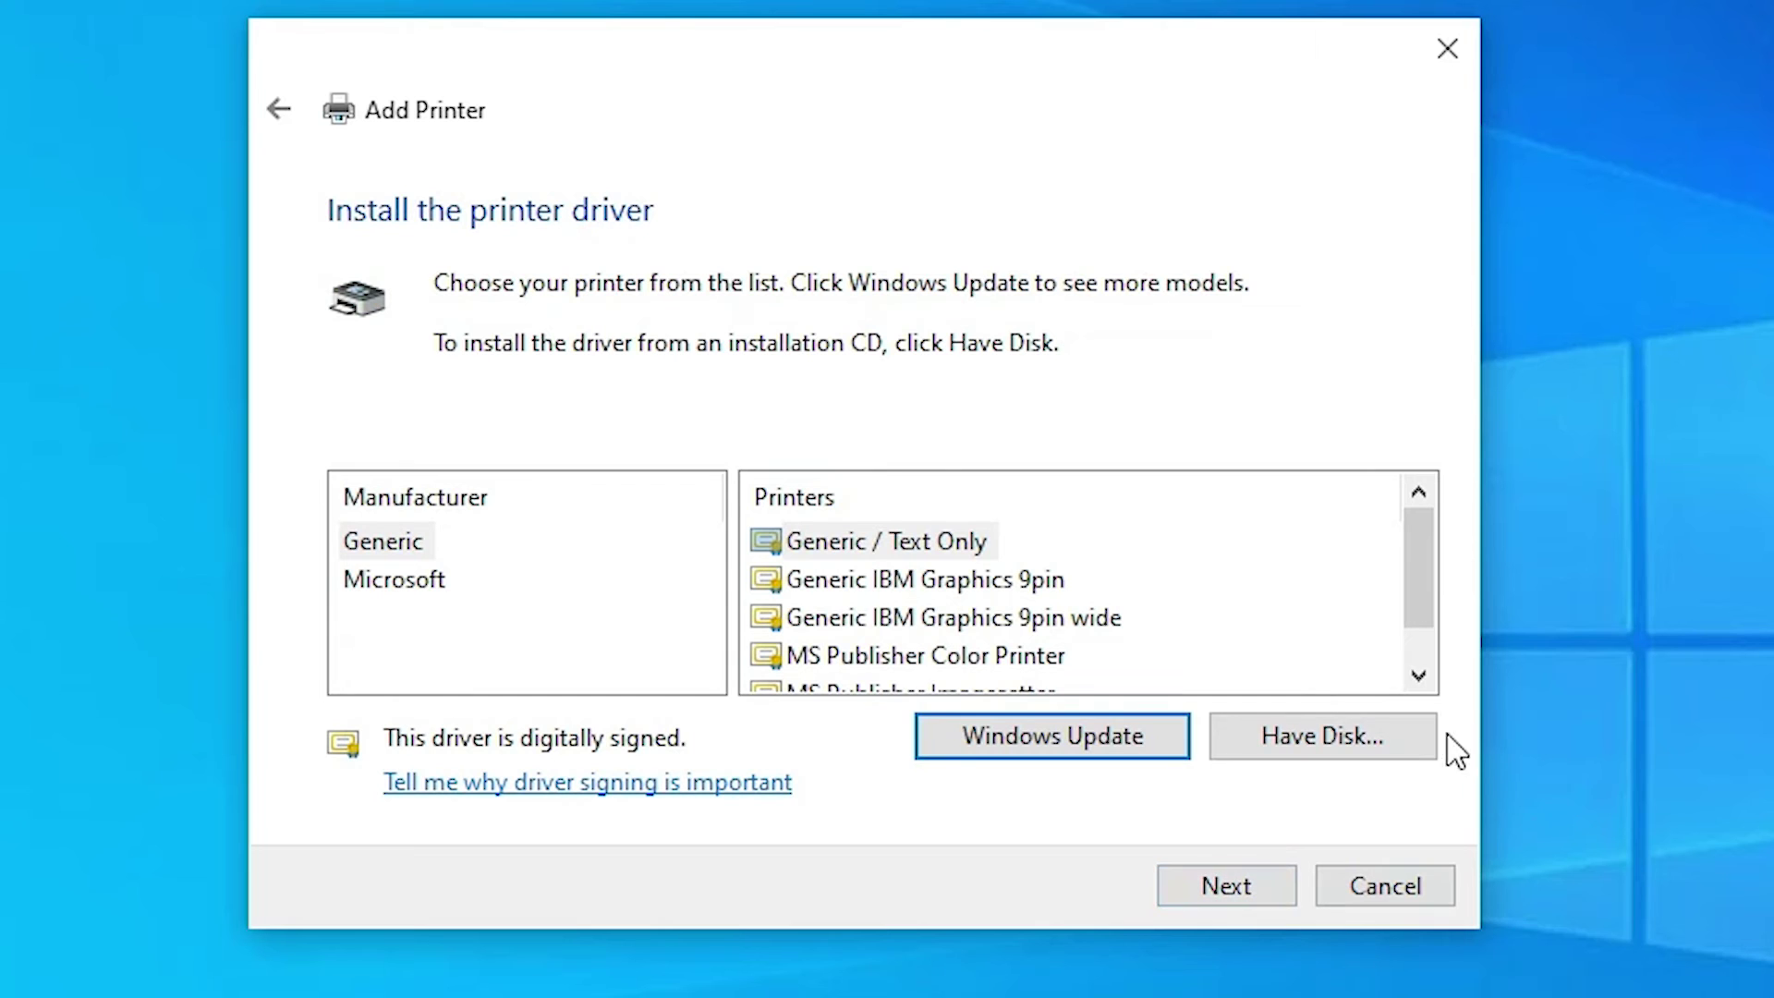
# Load HPLJP1005.inf from the Desktop IjP1000_P1500-HB-pnp-win64-en folder and select HP LaserJet P1008
pyautogui.click(1431, 736)
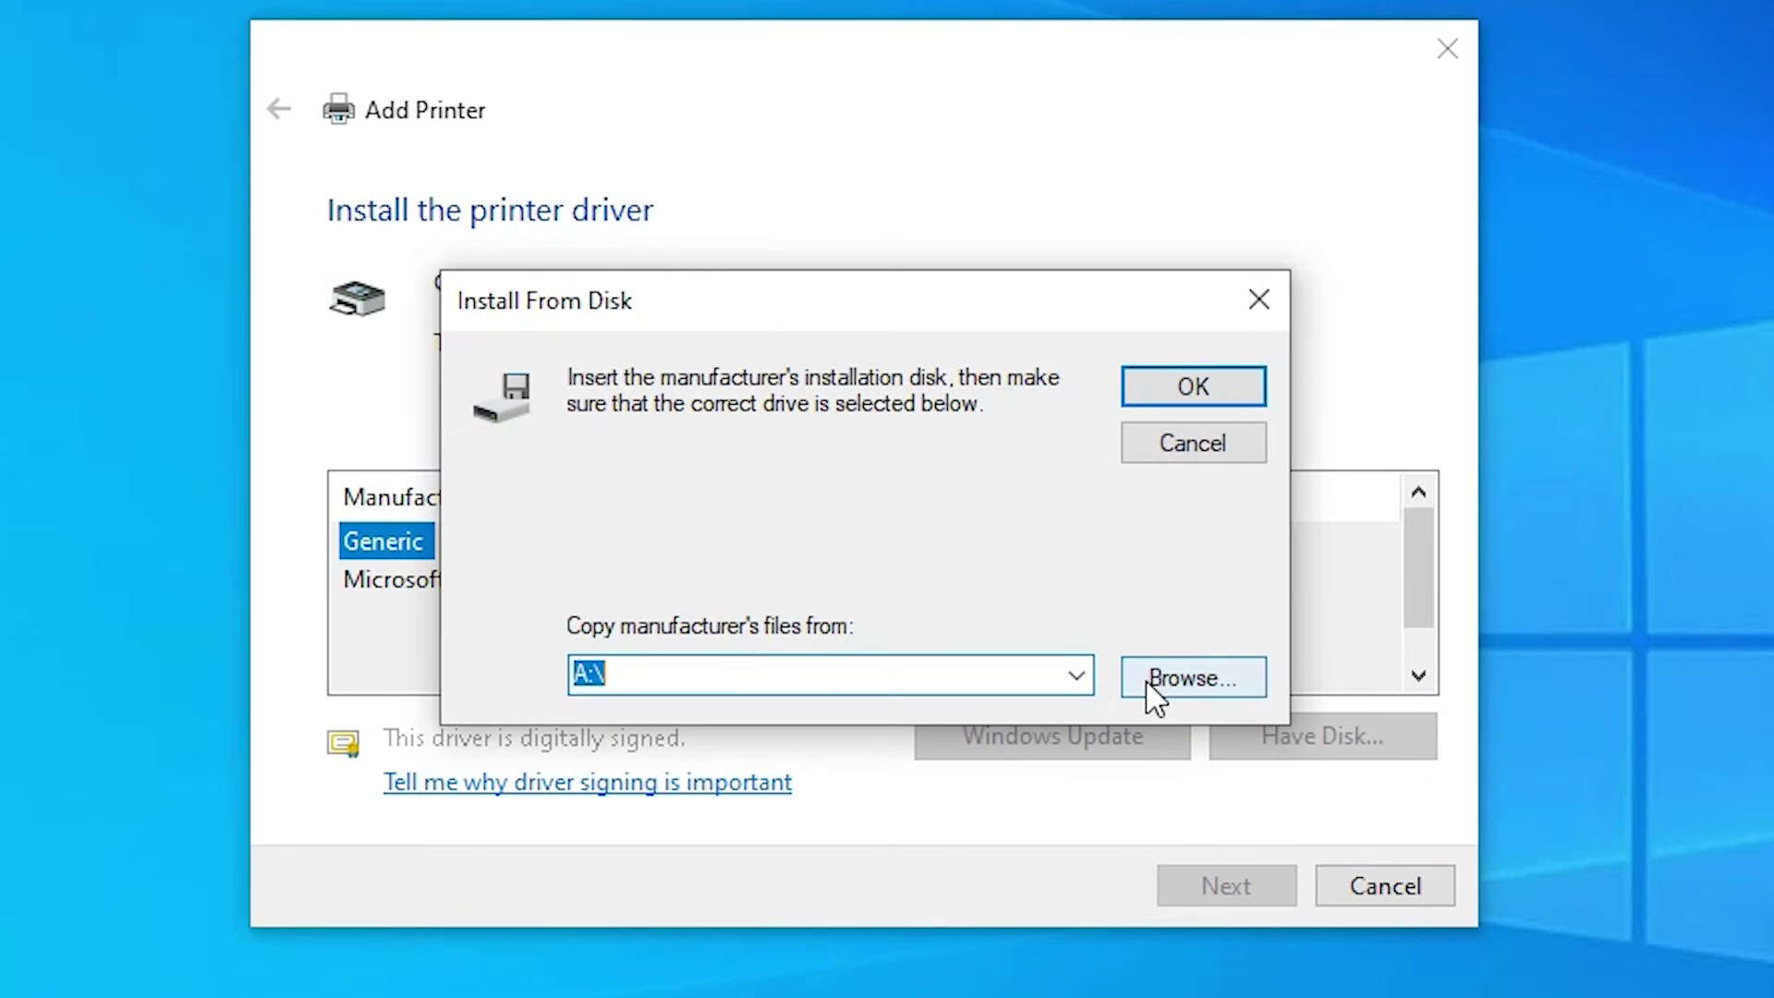
pyautogui.click(1146, 681)
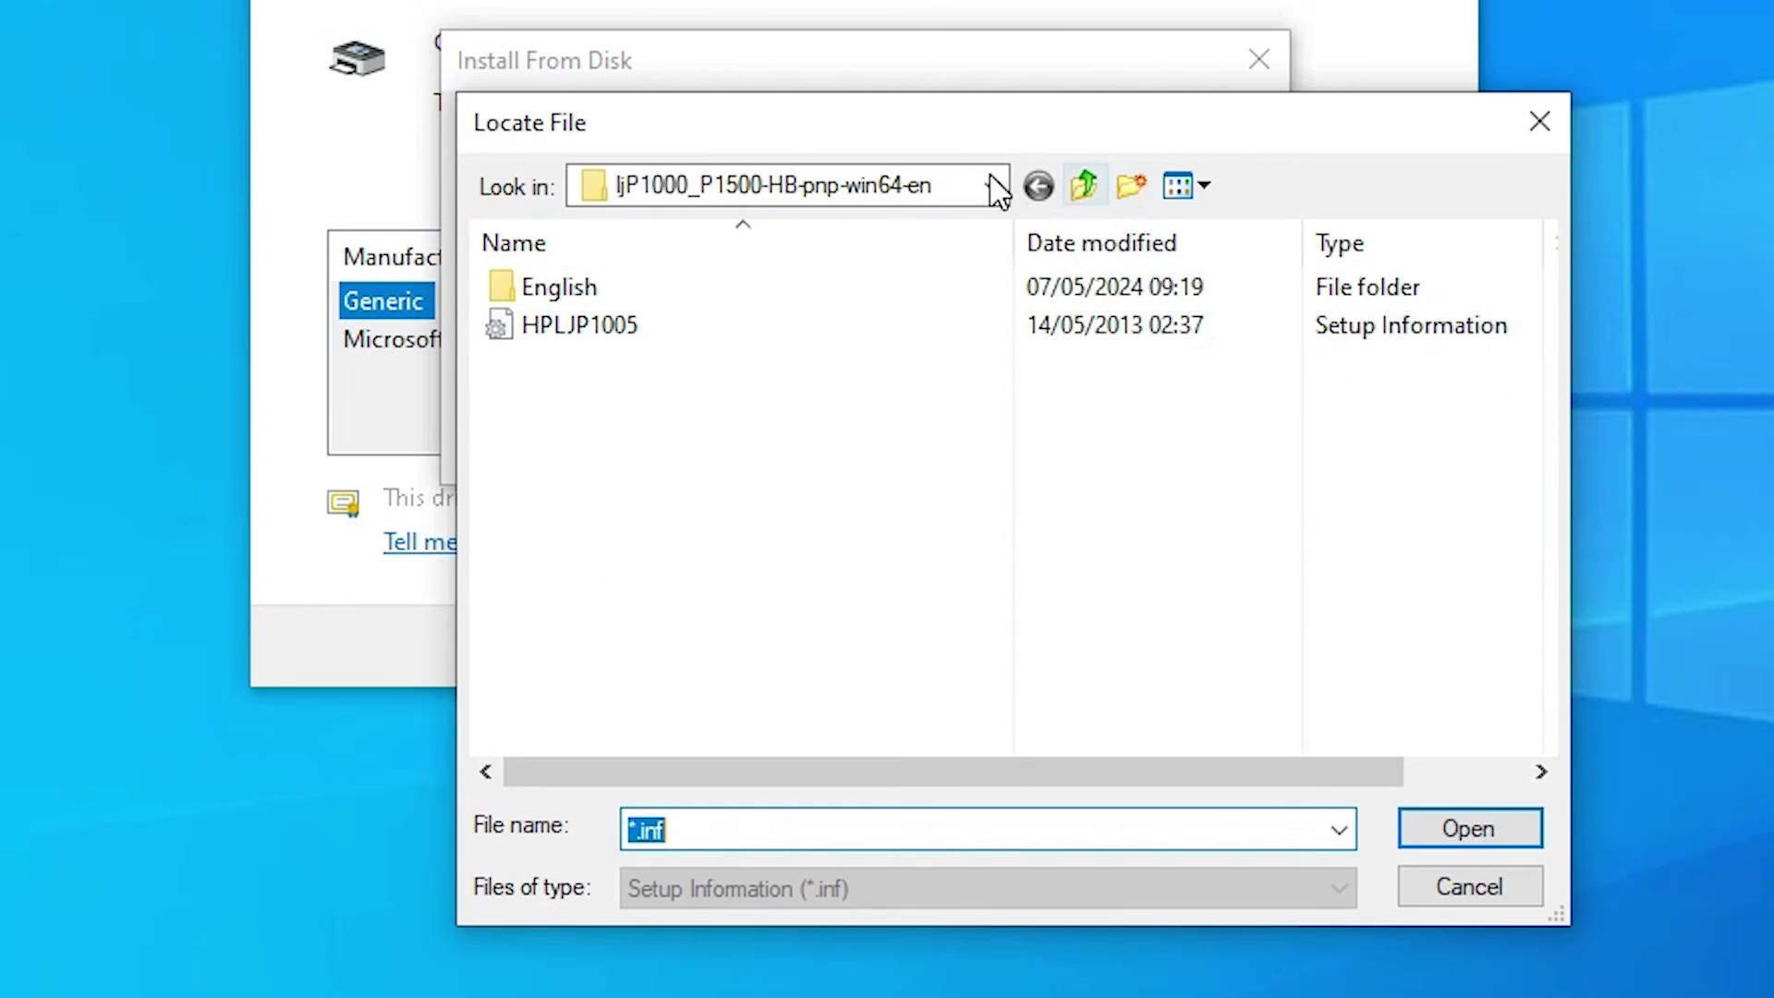
pyautogui.click(992, 186)
pyautogui.click(646, 264)
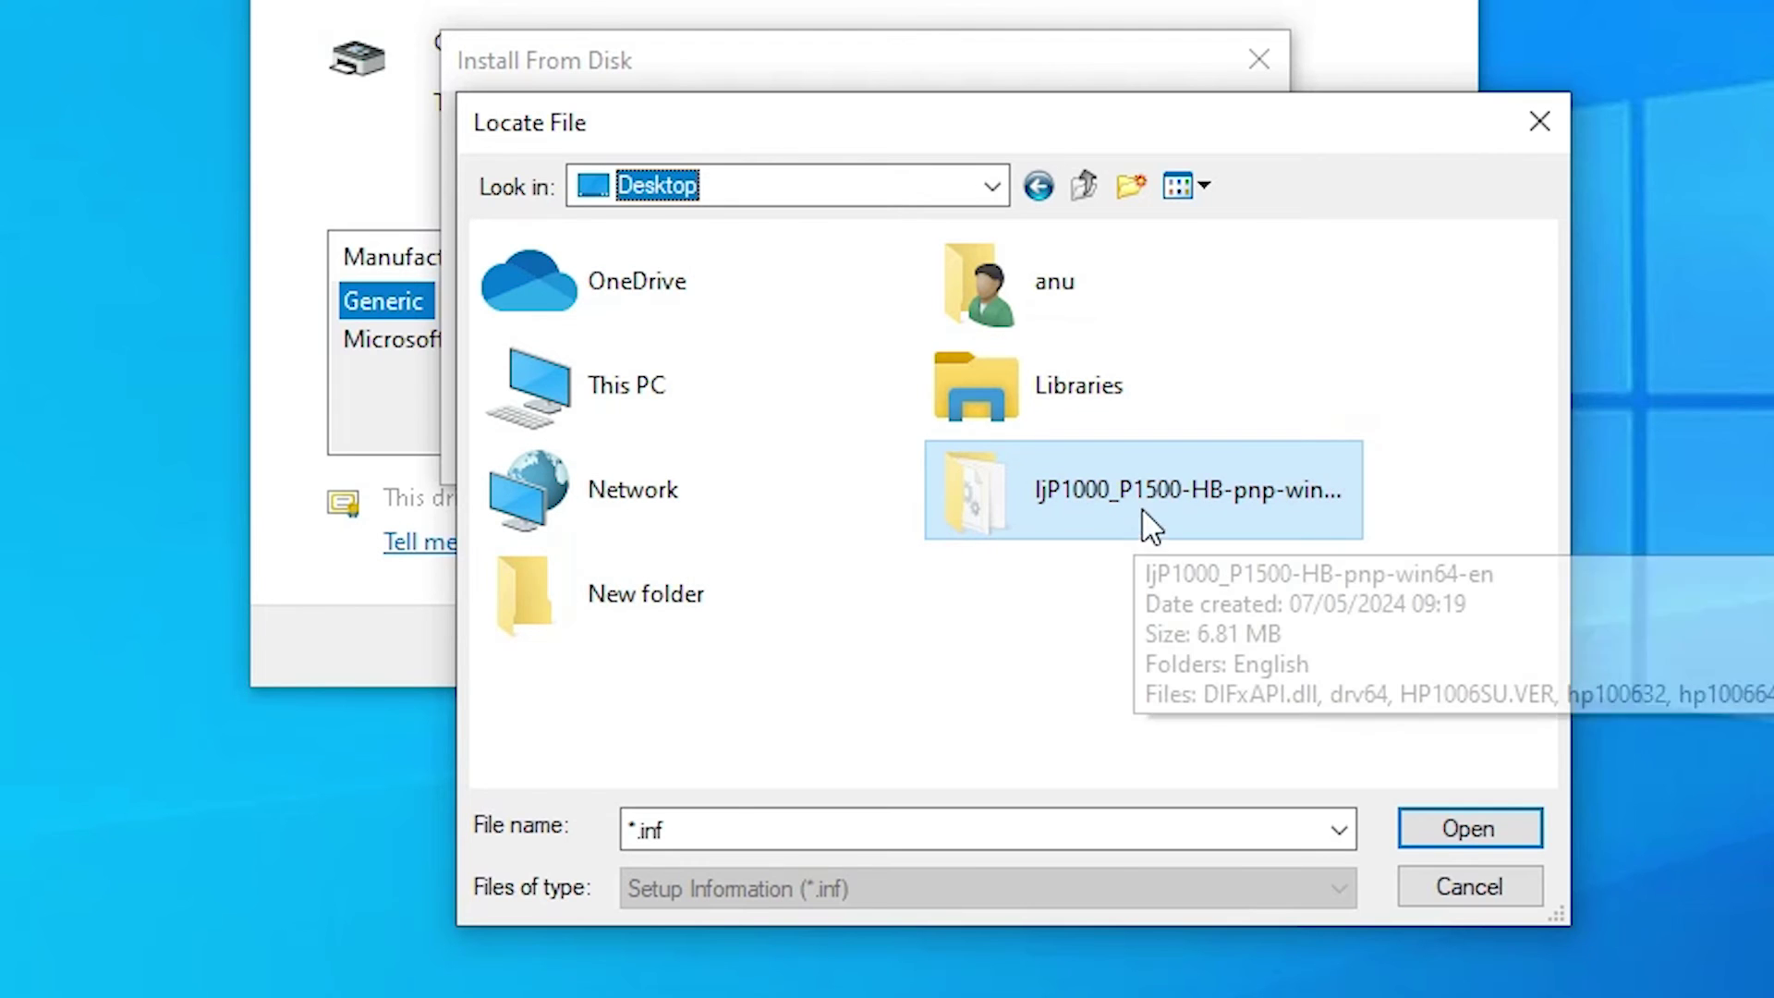
pyautogui.doubleClick(1121, 492)
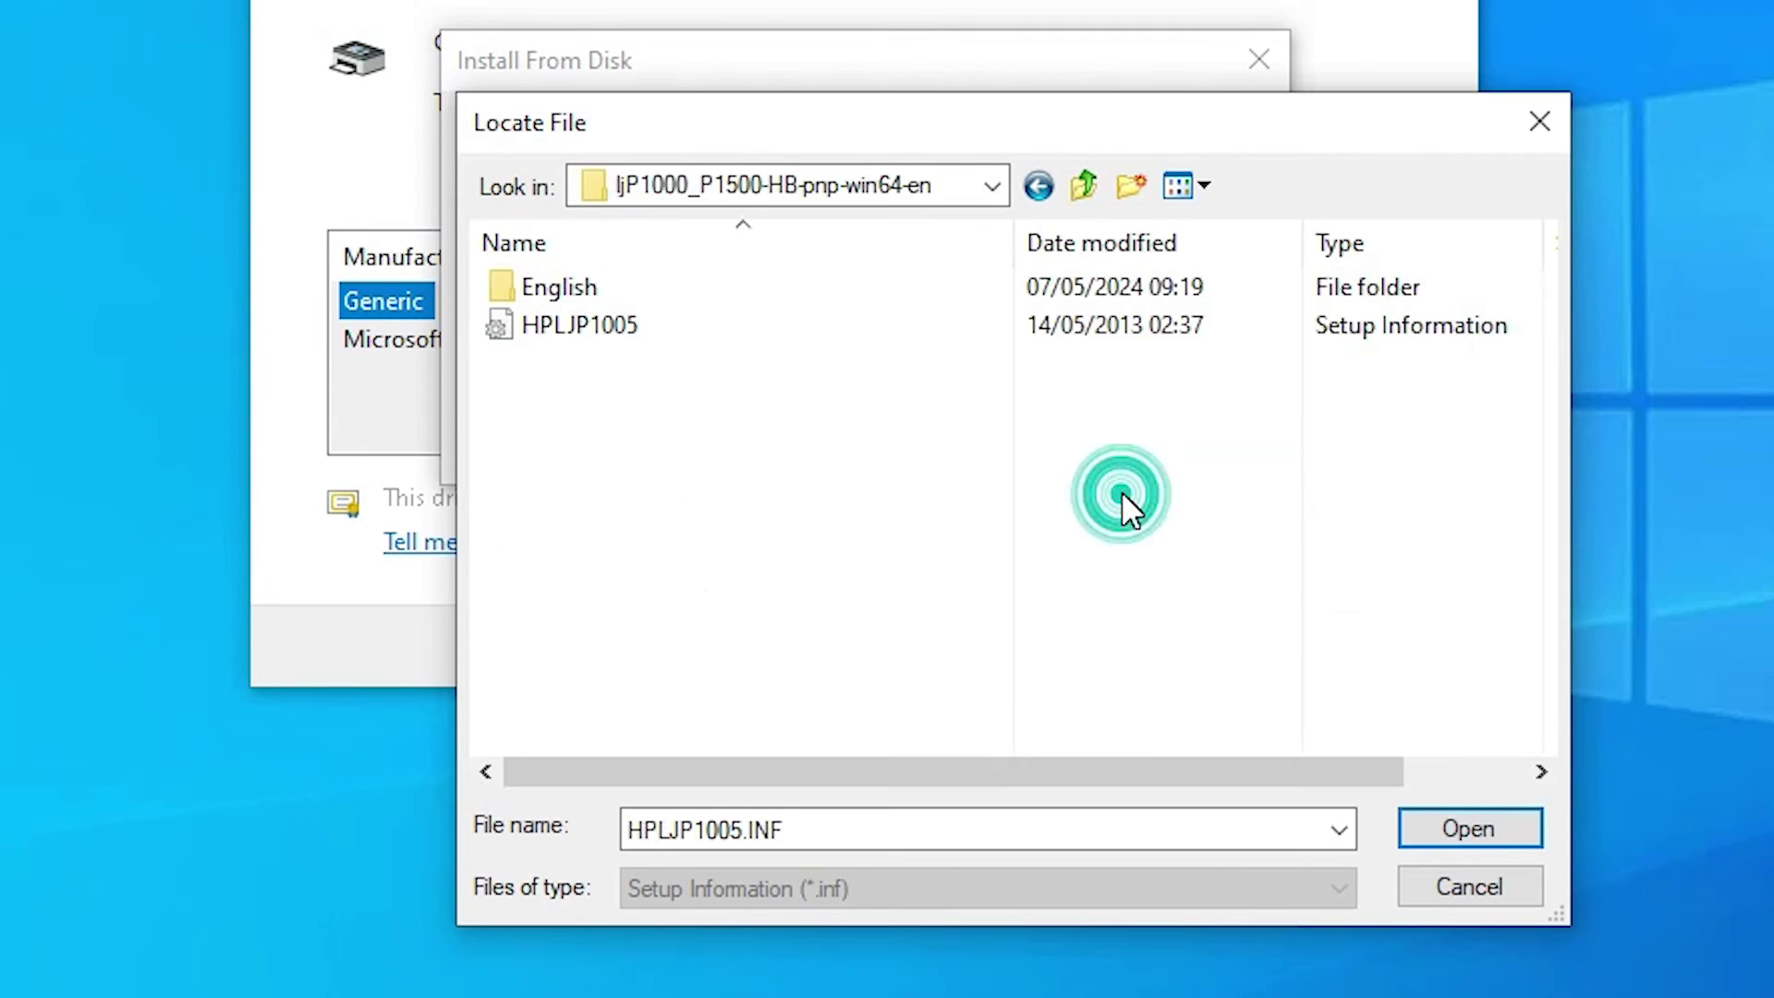
pyautogui.click(541, 335)
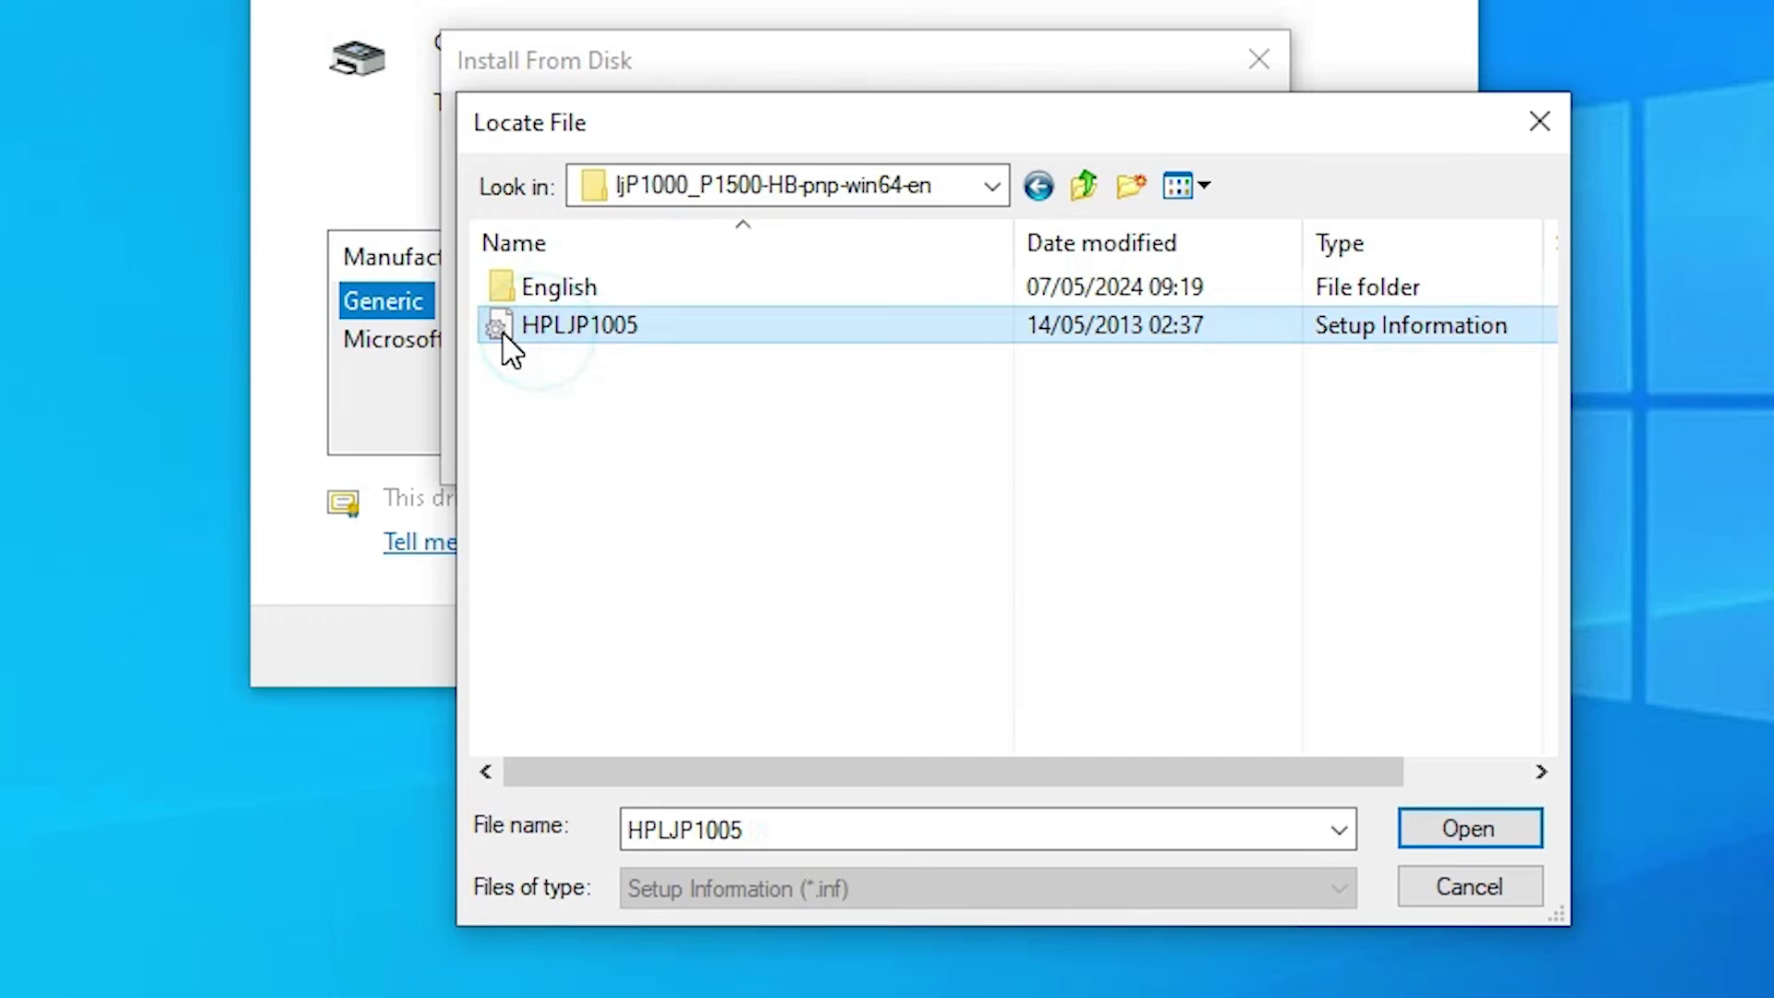
pyautogui.click(1447, 828)
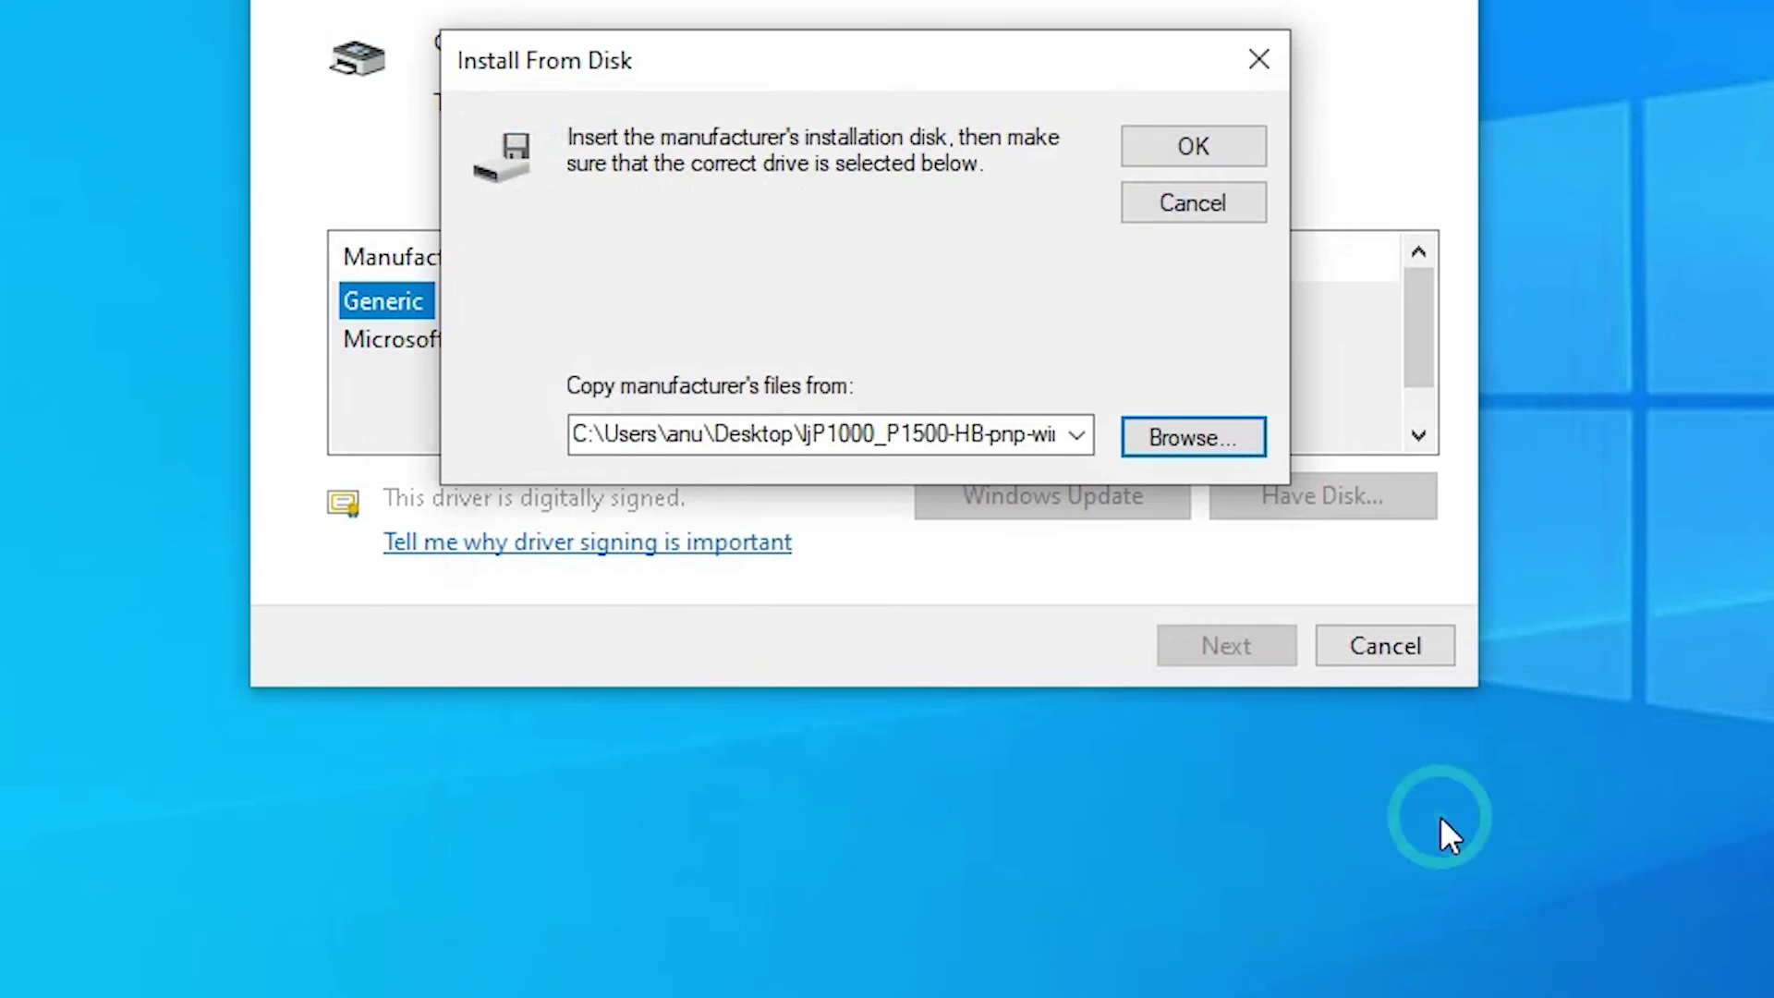
pyautogui.click(1166, 149)
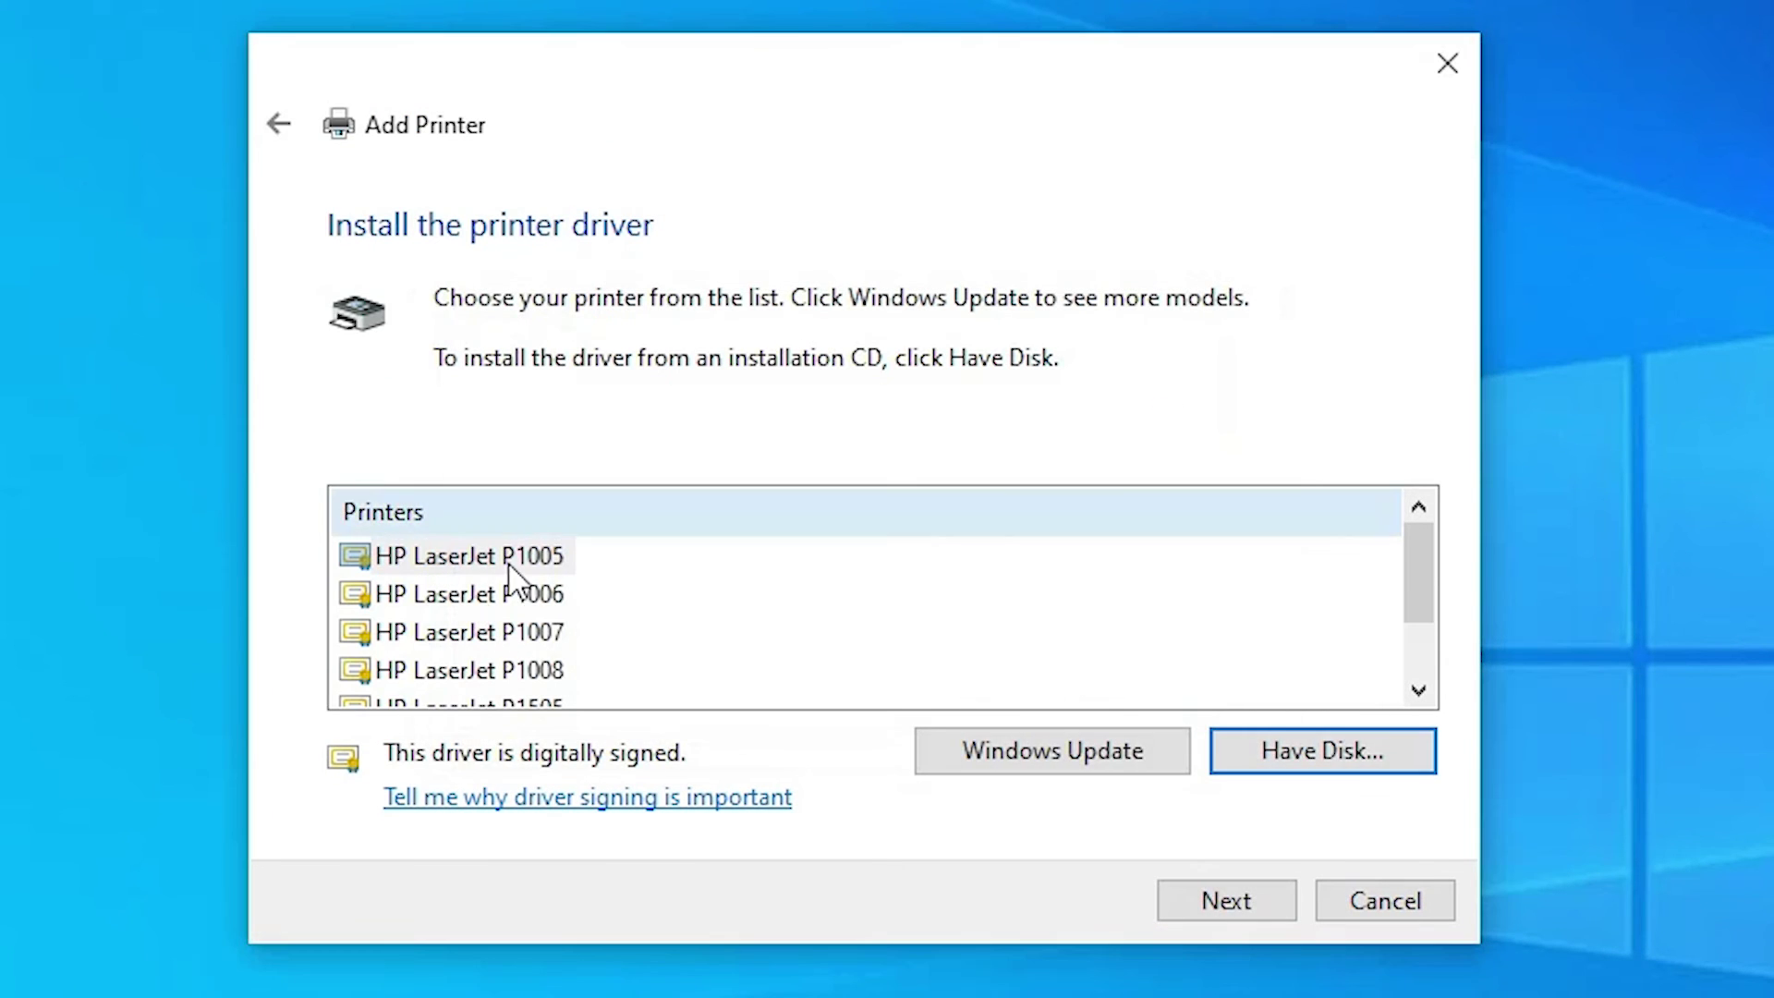
pyautogui.click(494, 670)
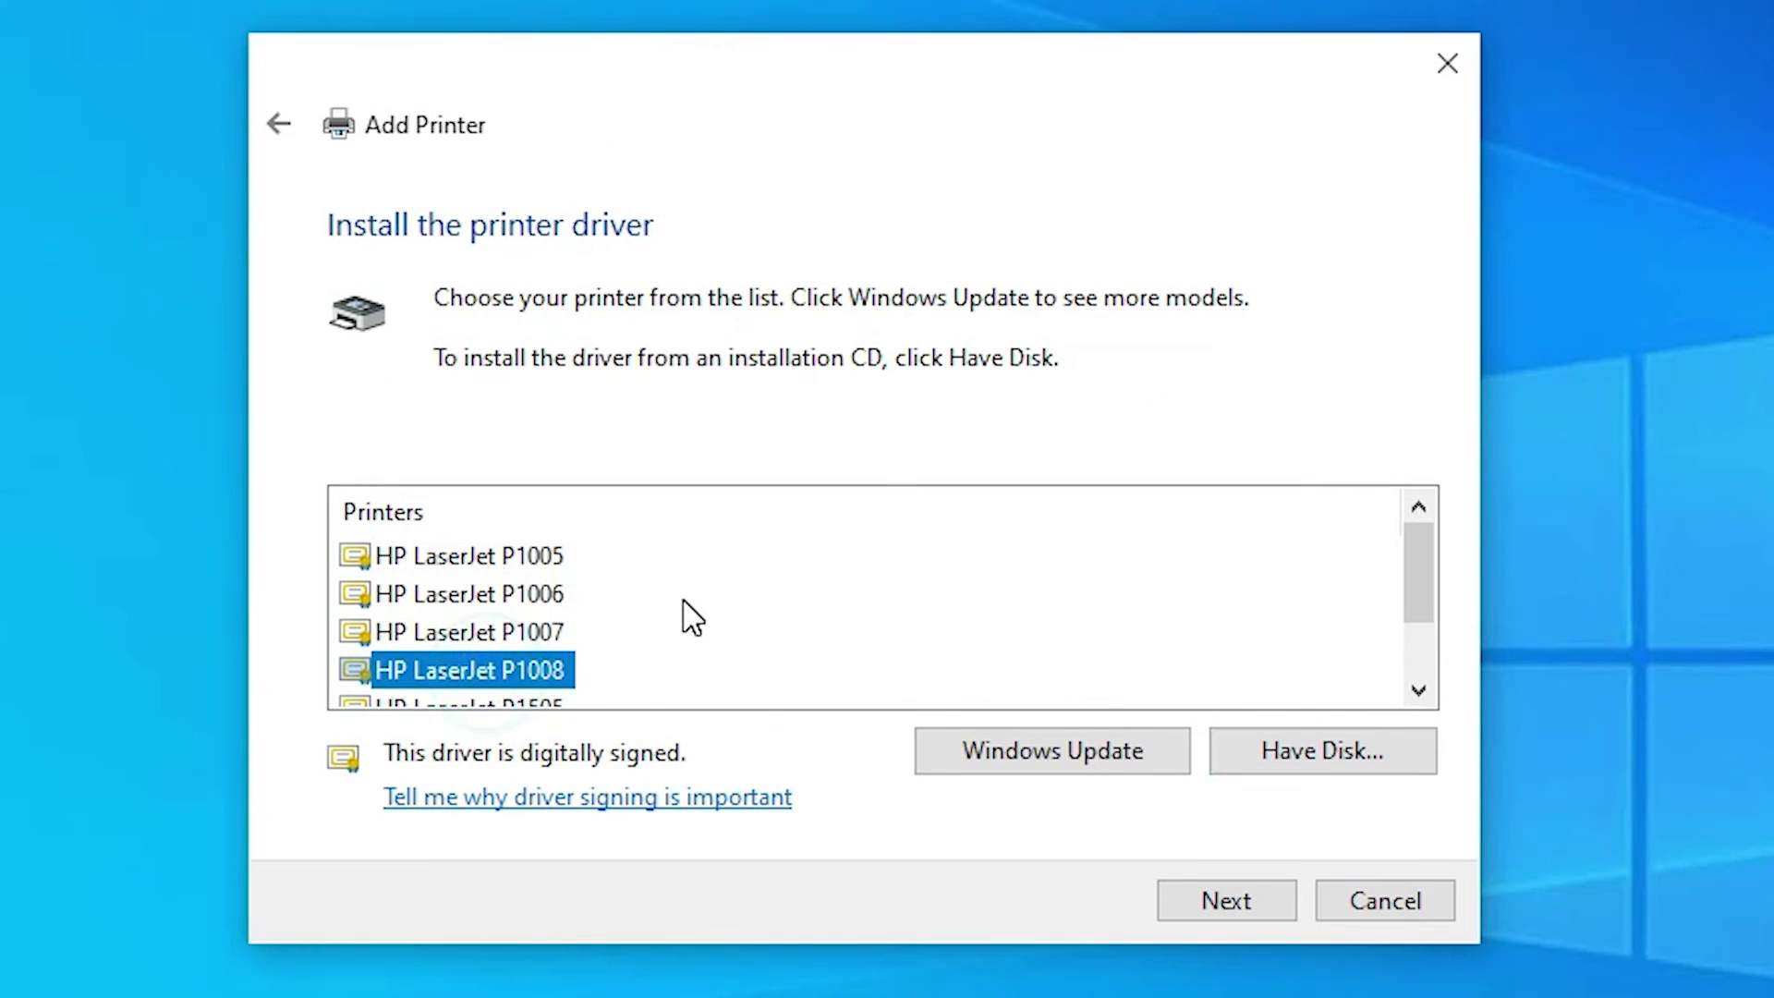
pyautogui.scroll(-1, 683, 603)
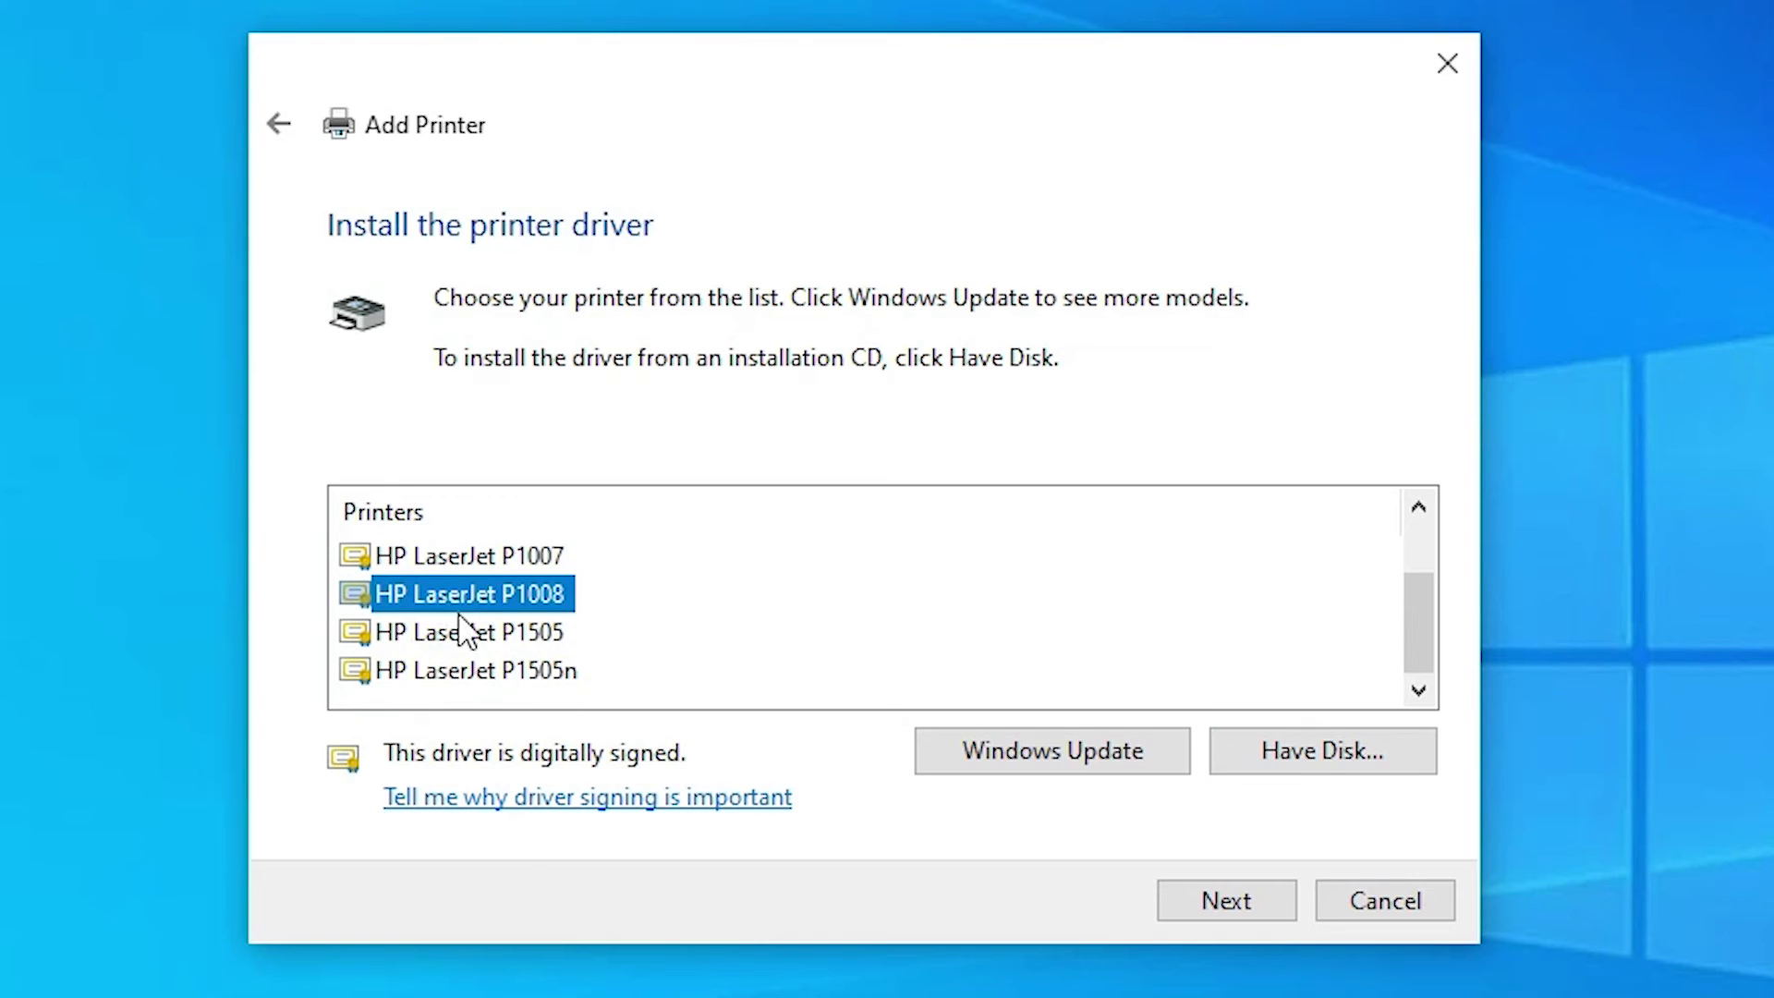
# Install HP LaserJet P1008 under its default name, keeping 'Do not share this printer'
pyautogui.click(1264, 905)
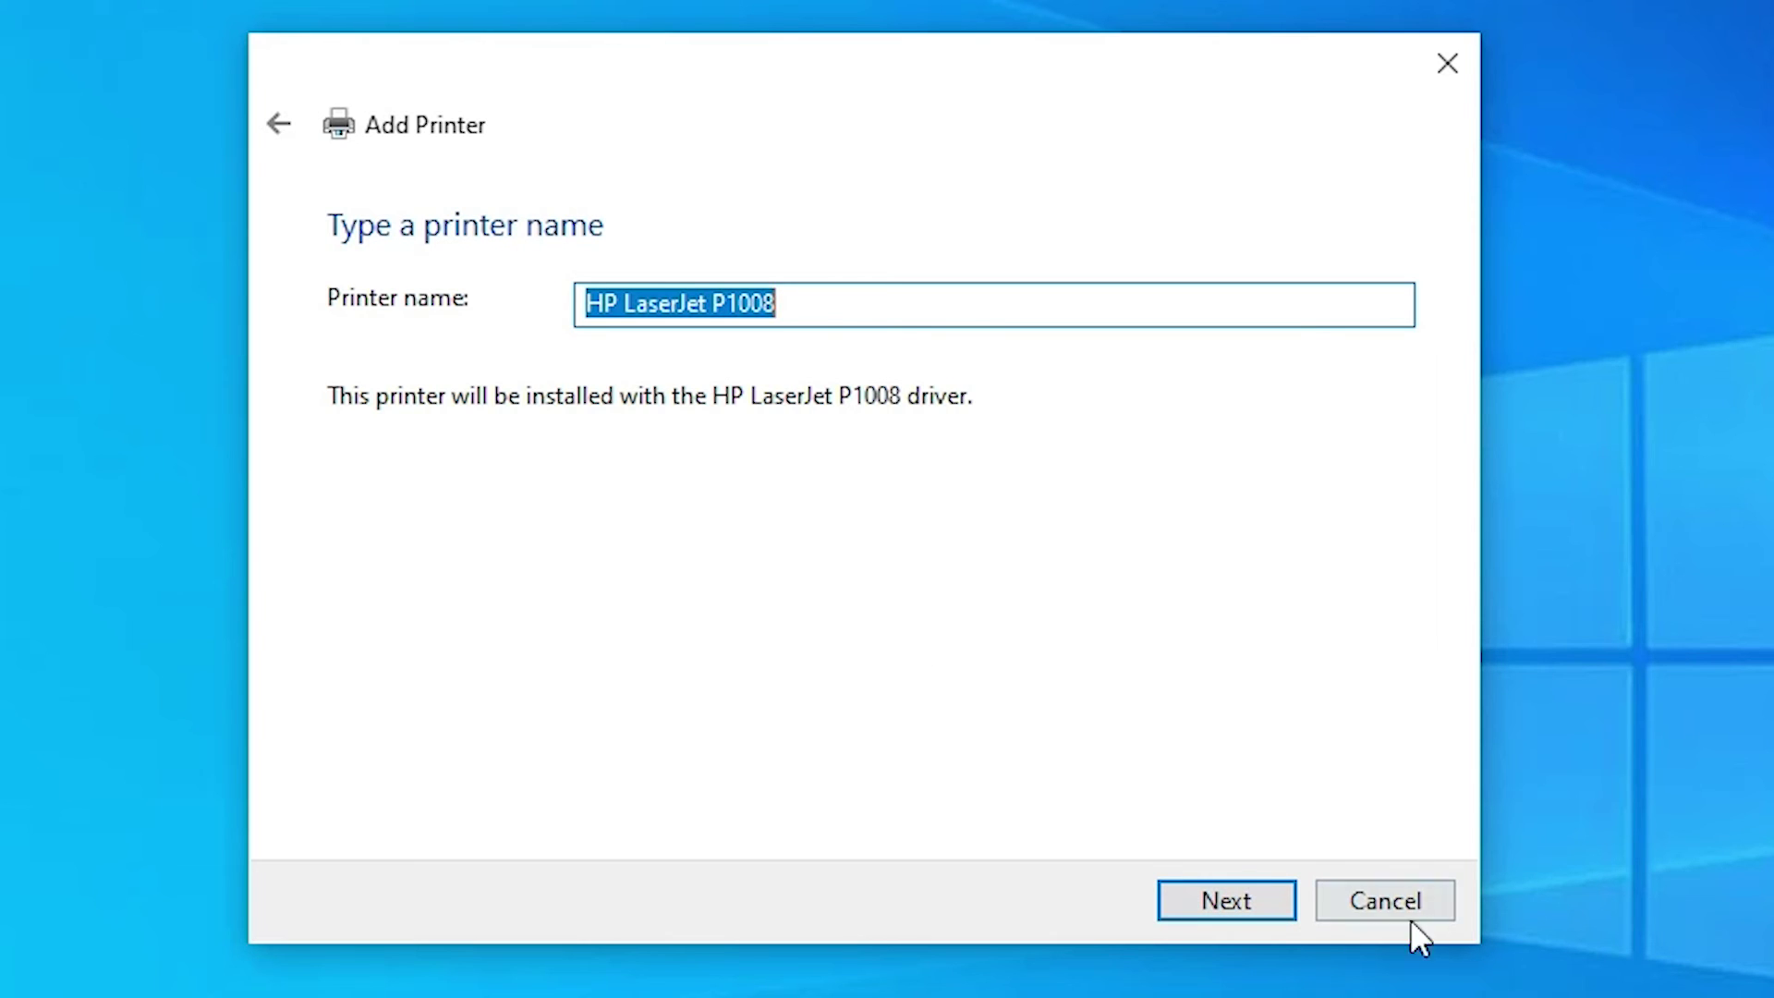
pyautogui.click(1241, 905)
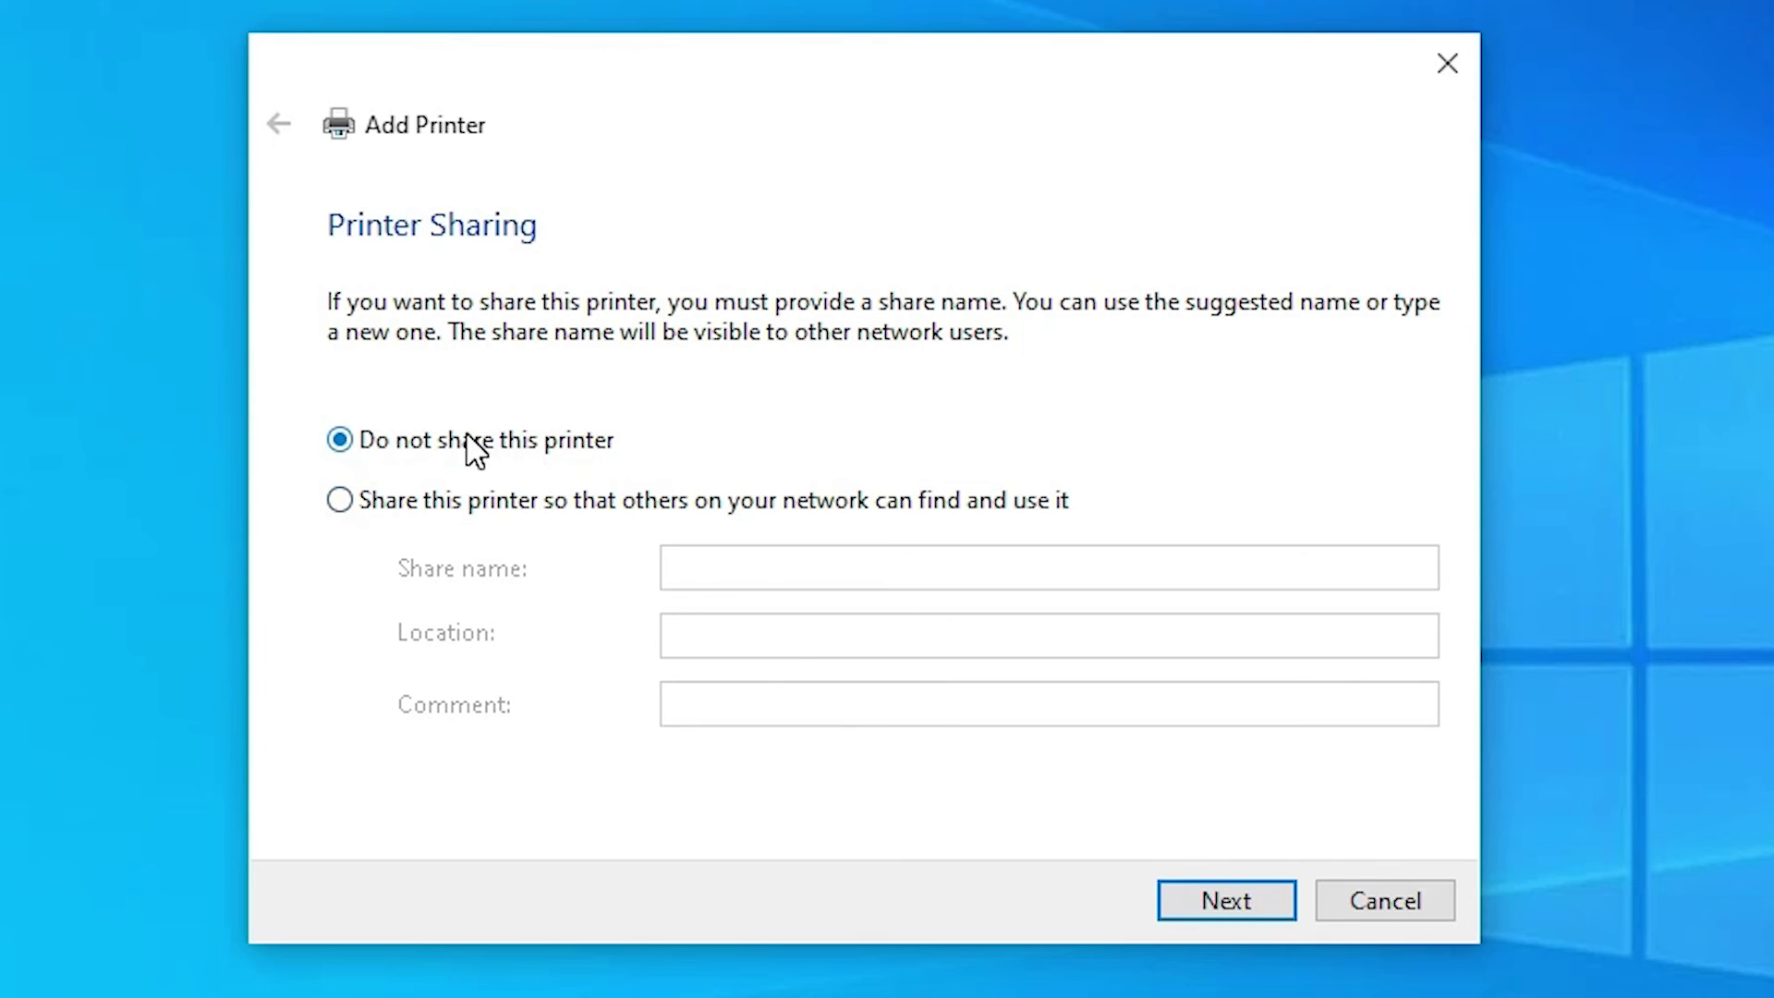
pyautogui.click(1243, 904)
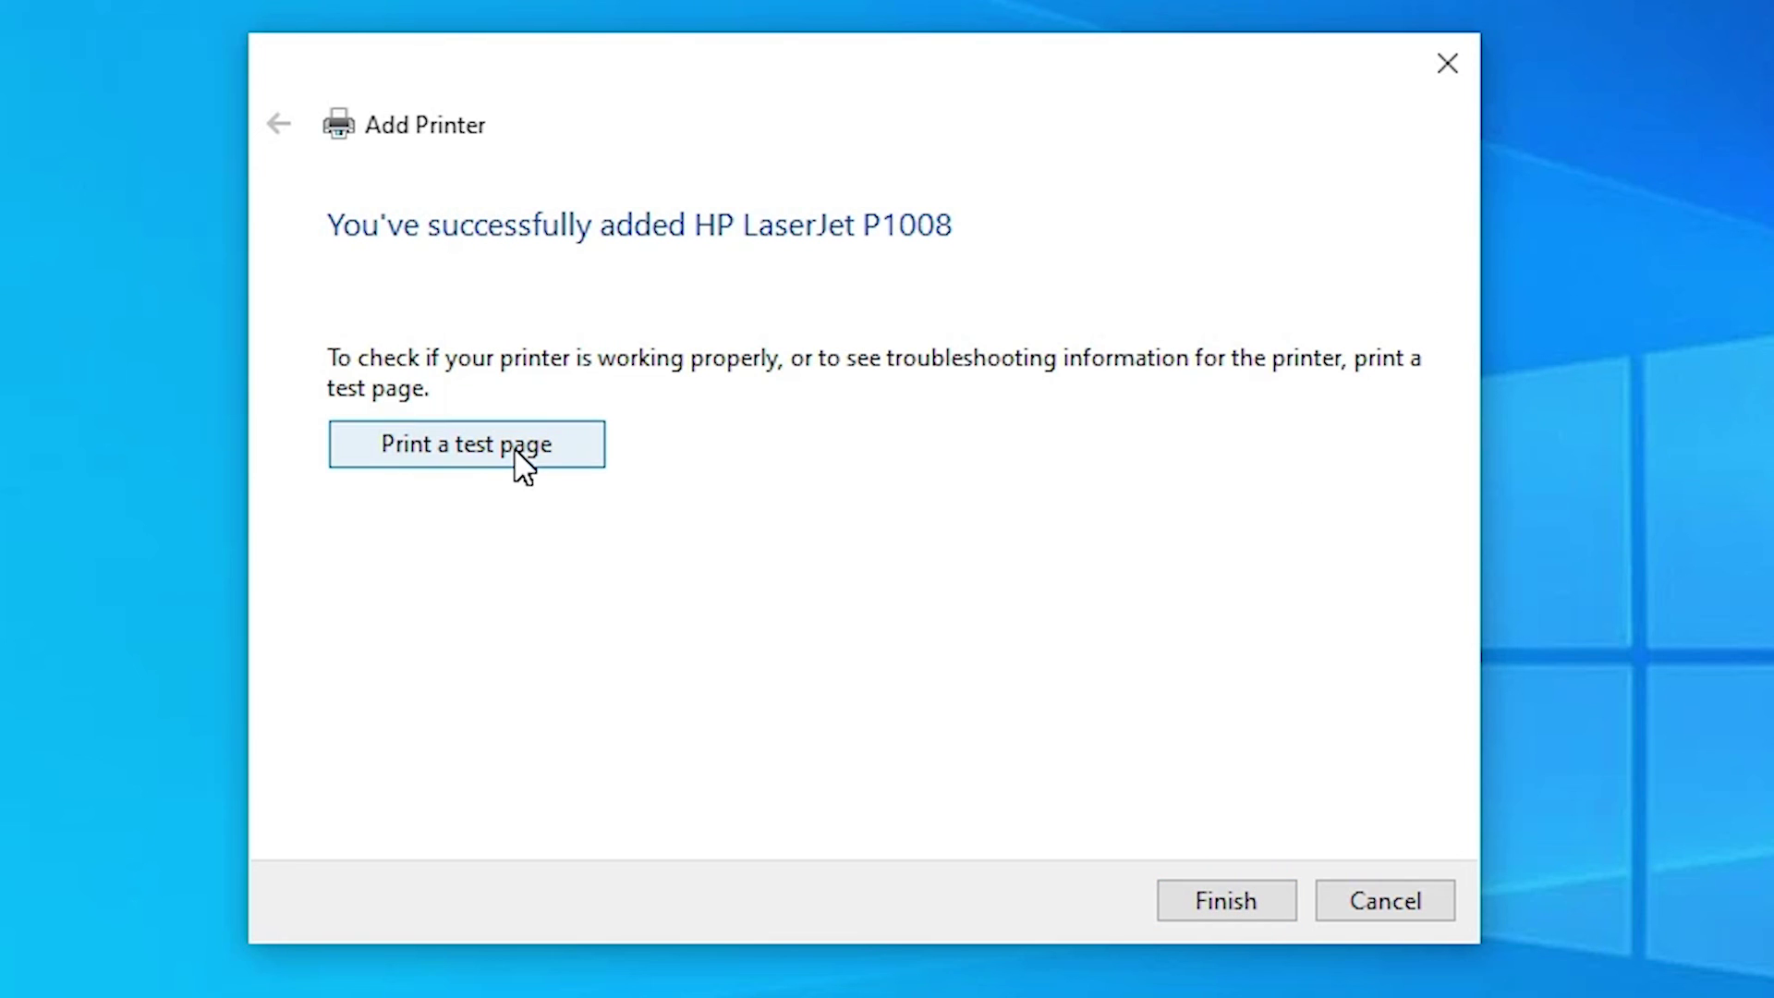
# Finish the wizard and reopen Printers & scanners via a Start search for 'pr' to confirm HP LaserJet P1008
pyautogui.click(1242, 901)
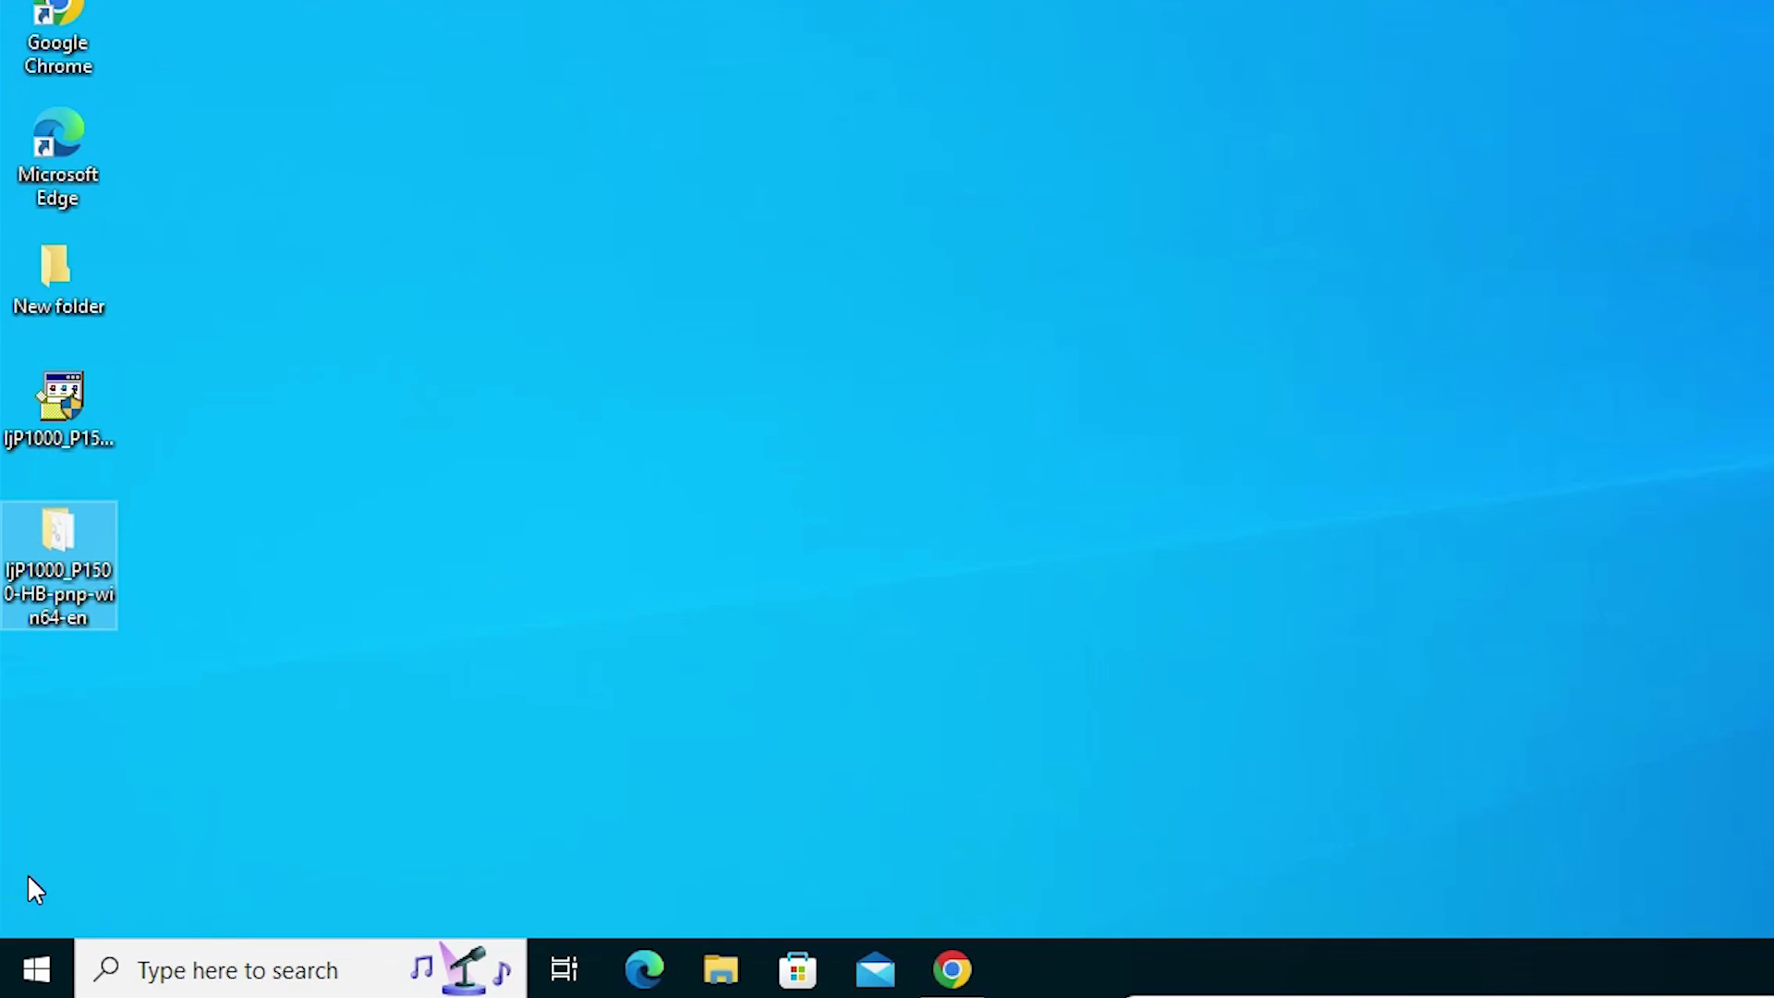
pyautogui.click(12, 987)
pyautogui.write('pr')
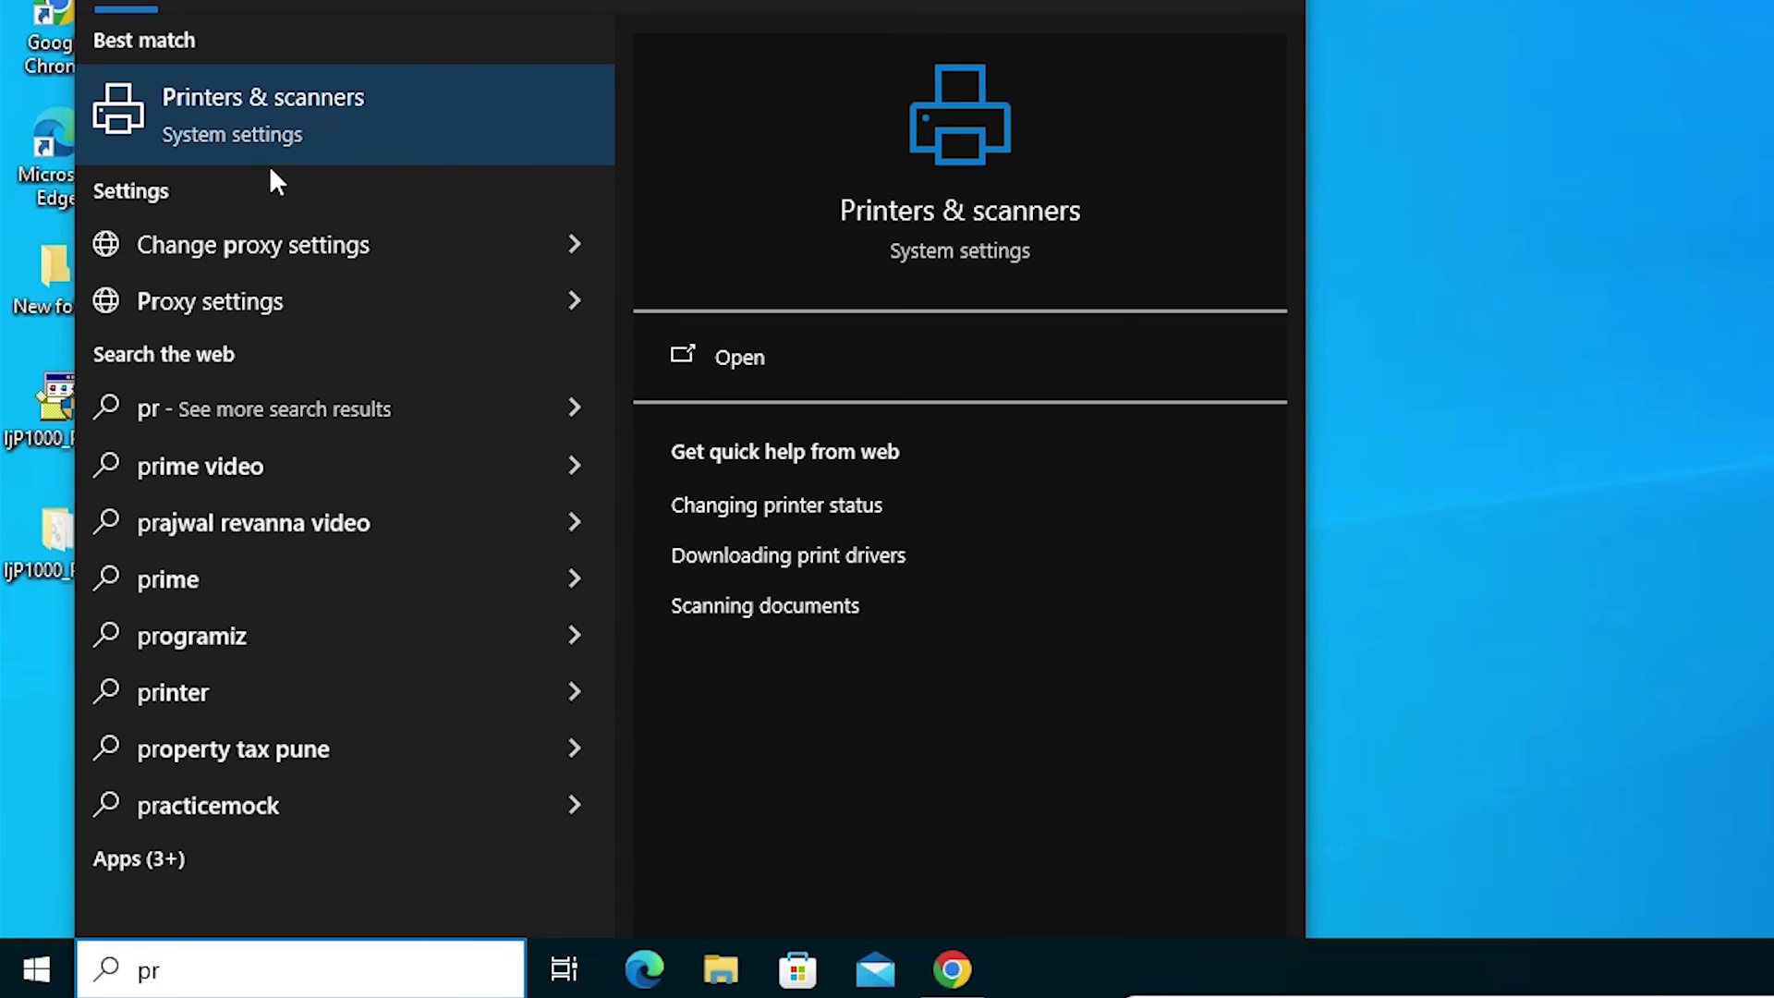
pyautogui.click(269, 168)
pyautogui.click(271, 148)
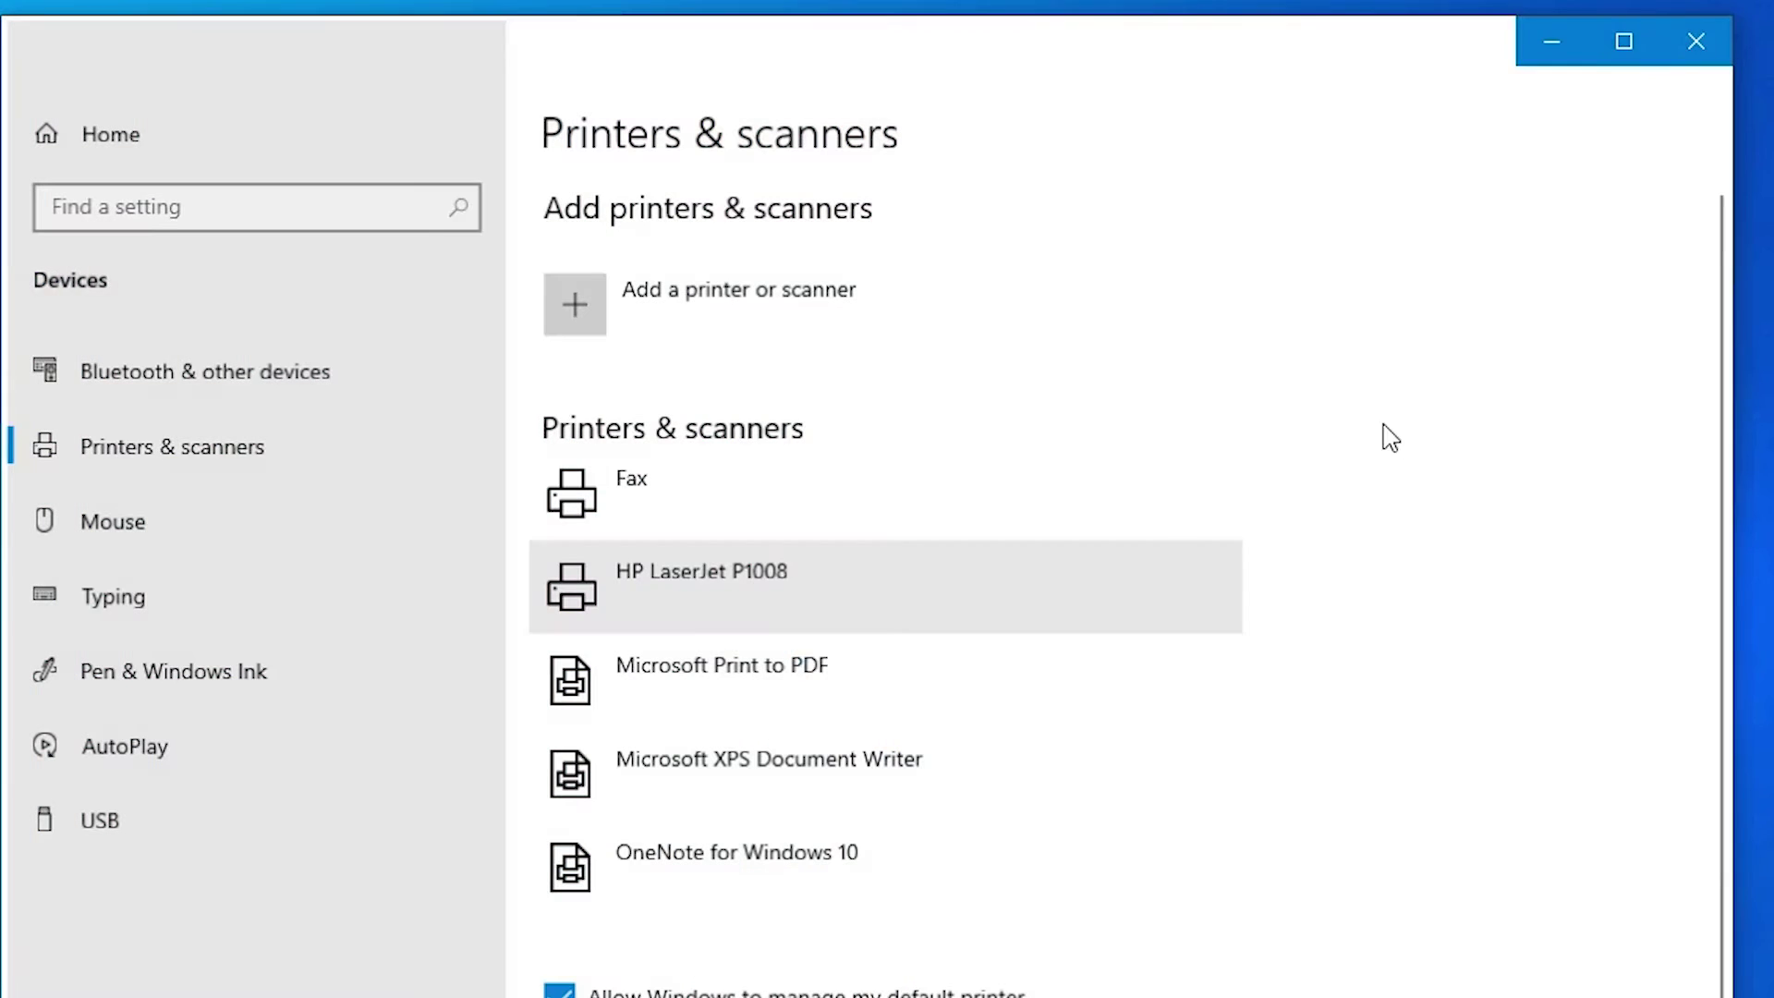